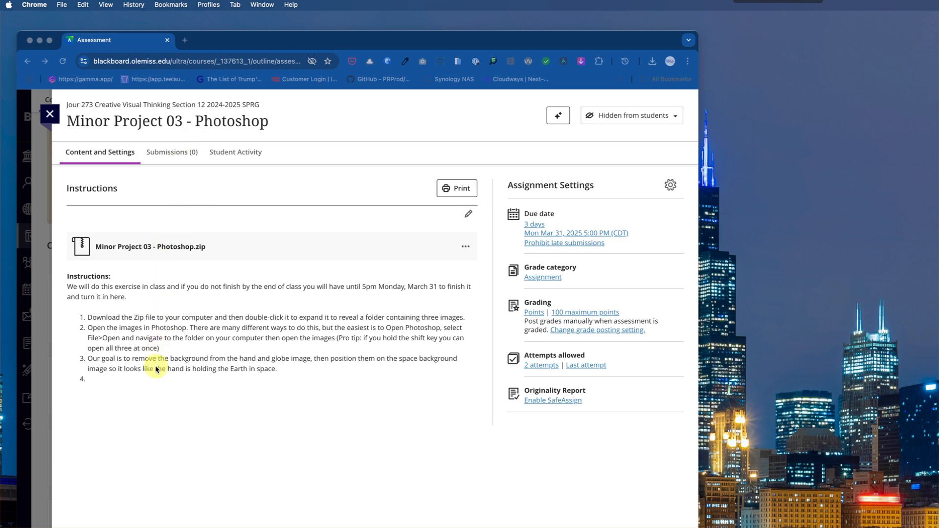
- Download the original Minor Project 03 - Photoshop.zip file attached to the assignment instructions
click(464, 247)
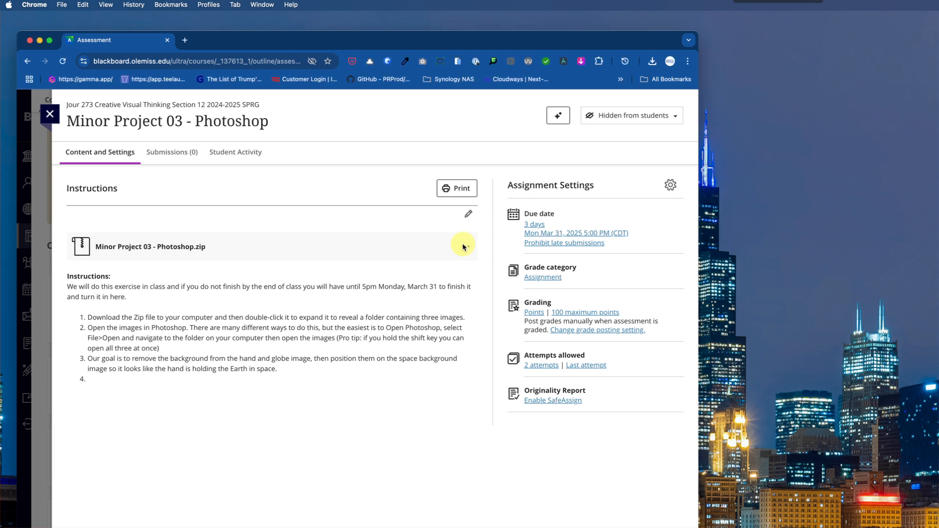
click(463, 247)
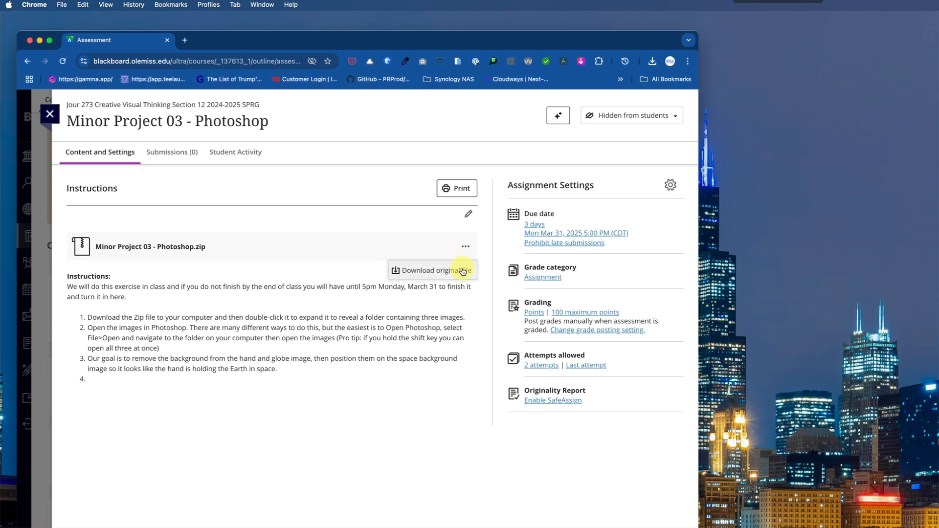
click(463, 271)
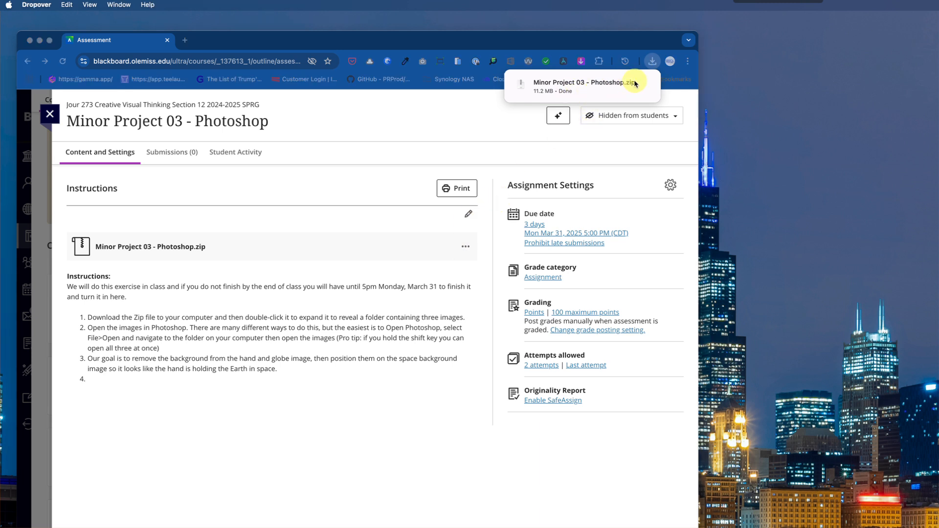
- Reveal the newest downloaded zip in its folder, then extract it and open the resulting Minor Project 03 - Photoshop folder
click(653, 62)
click(653, 61)
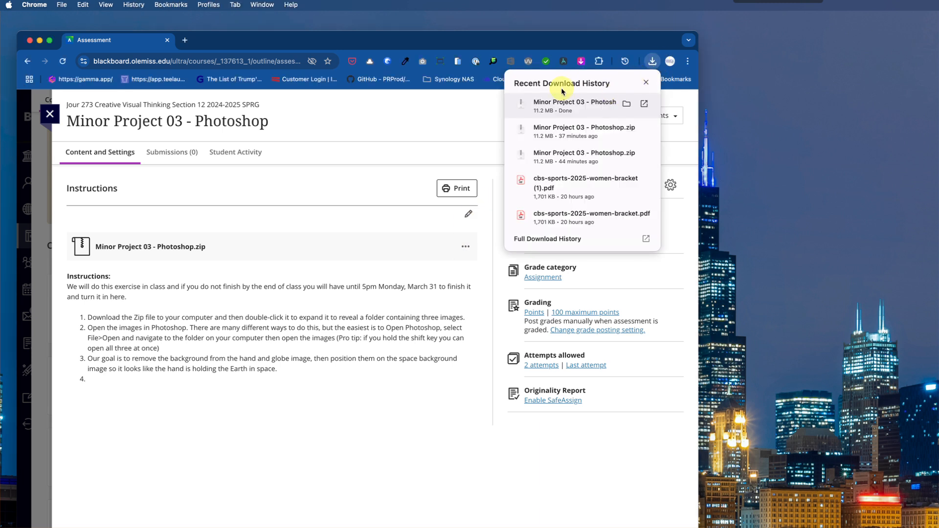
click(627, 104)
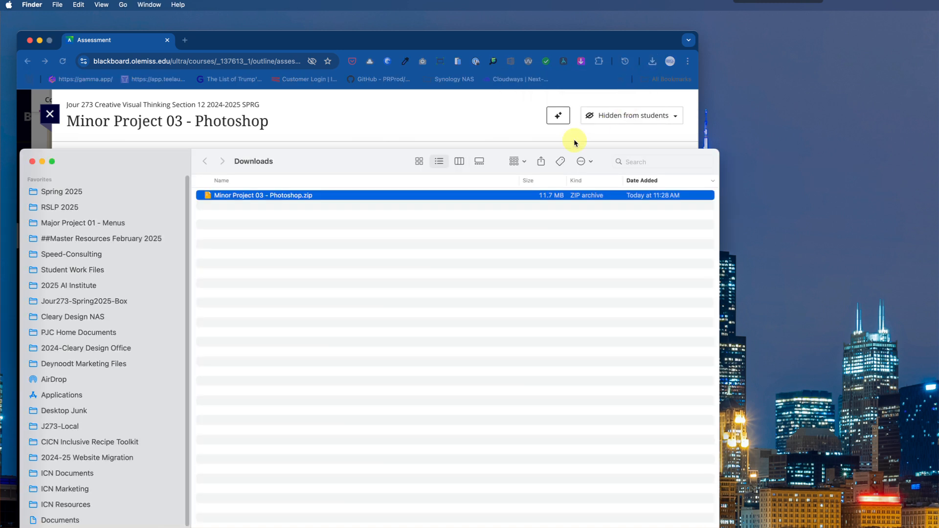
double_click(263, 196)
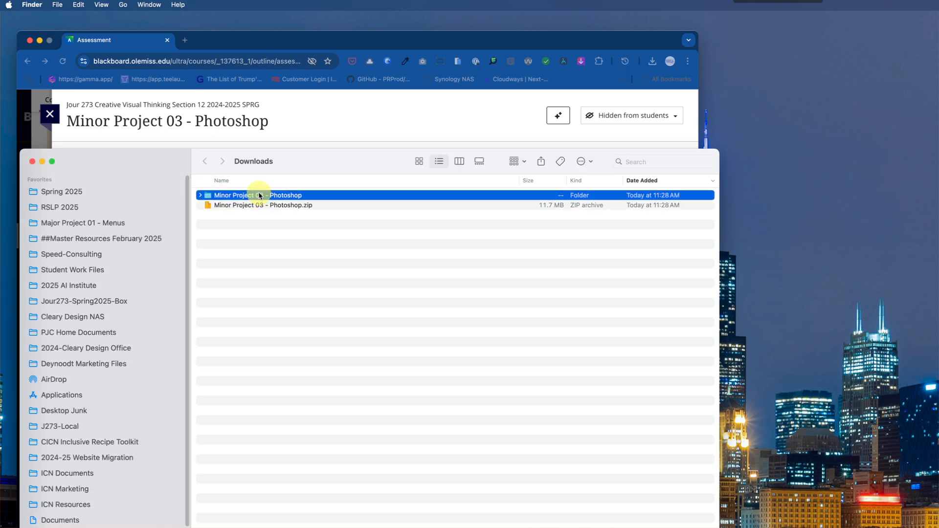
double_click(207, 195)
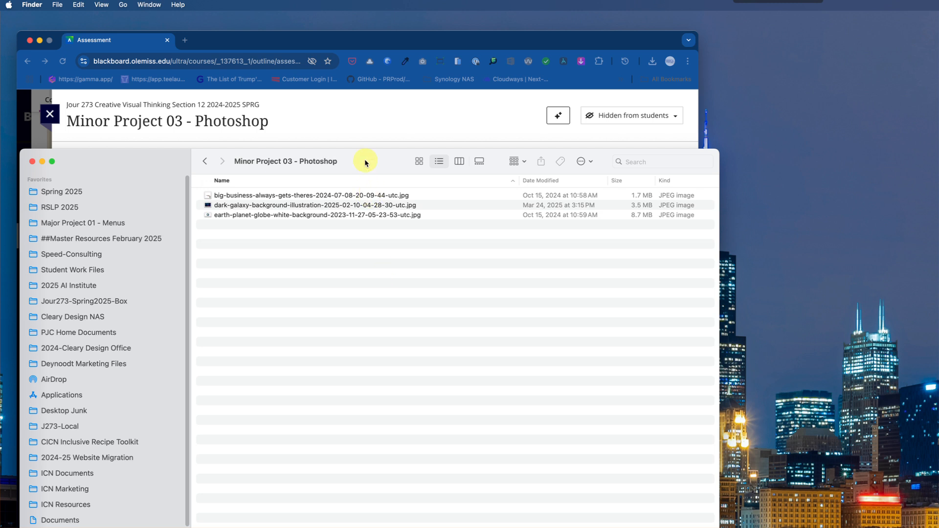
- Switch to Photoshop and open all three JPEG images from the Minor Project 03 - Photoshop folder in Downloads
key(super+Tab)
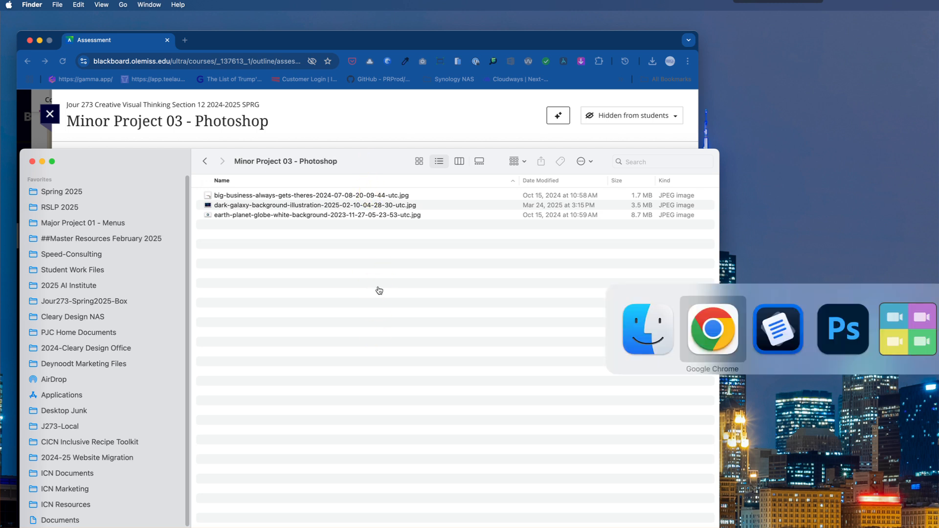
key(super+Tab)
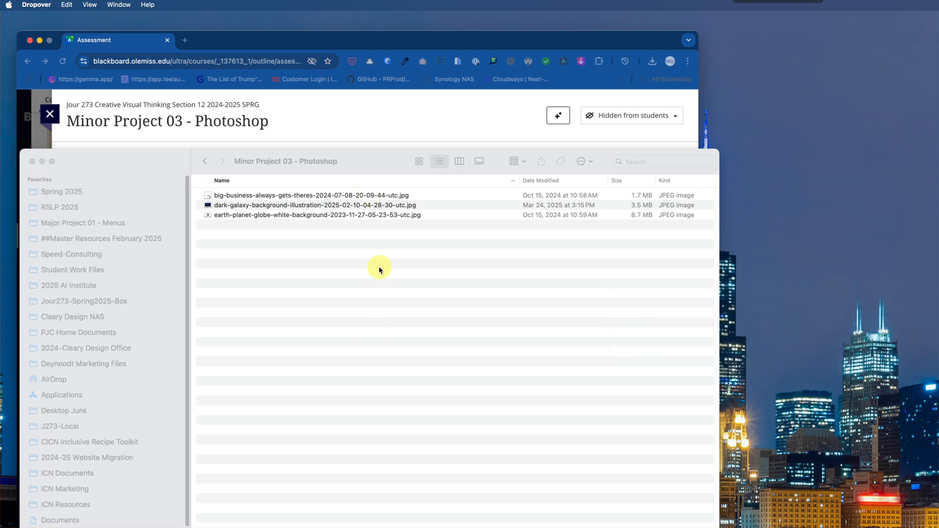
key(super+Tab)
key(super+Tab)
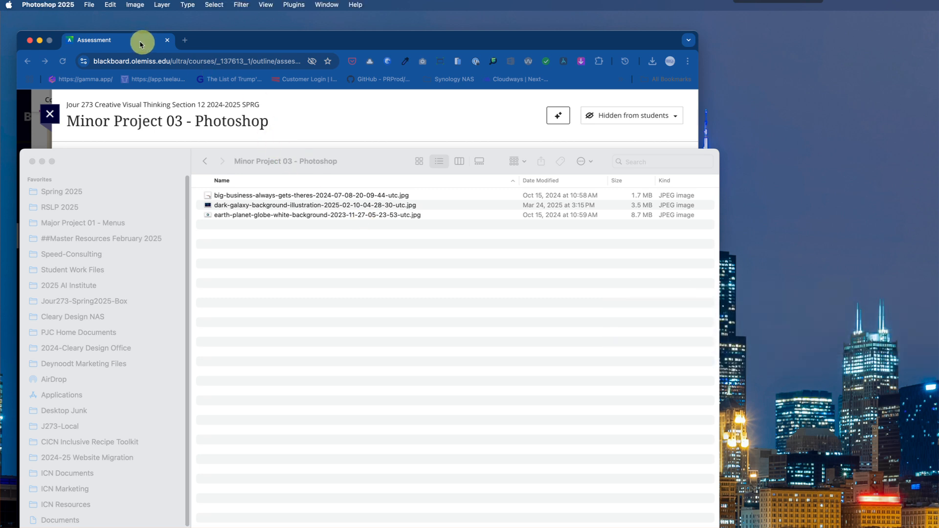
click(89, 5)
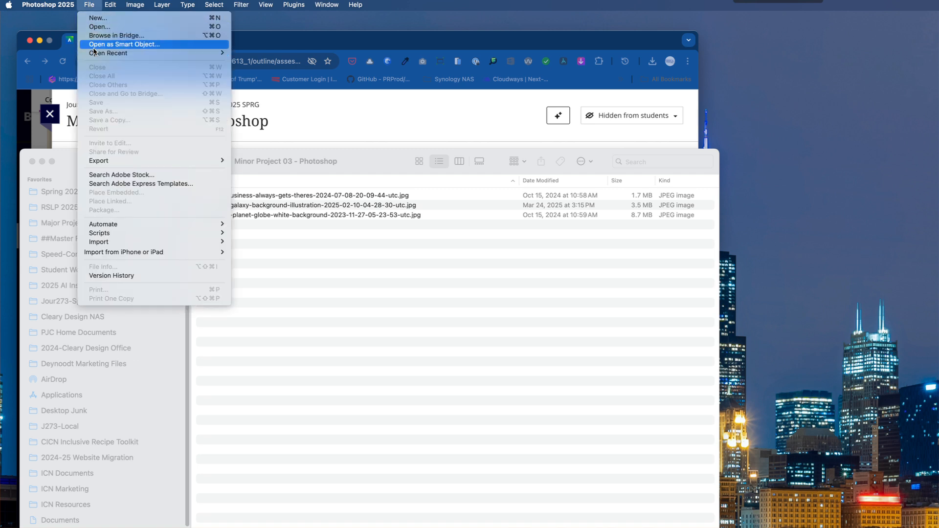
click(96, 28)
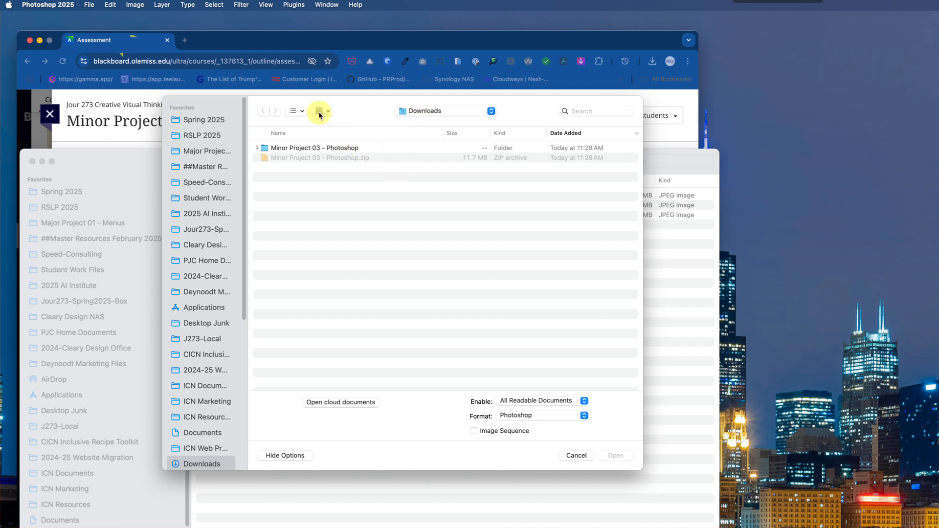
click(294, 149)
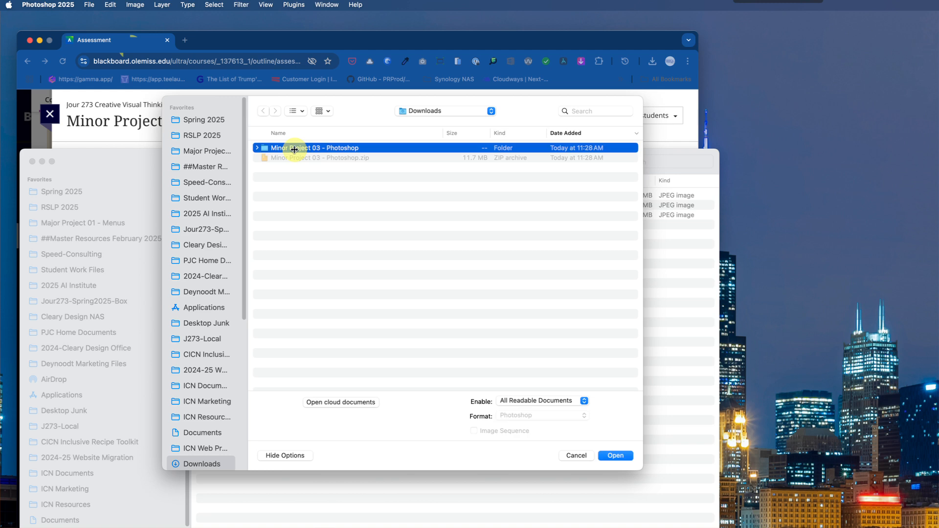
double_click(320, 148)
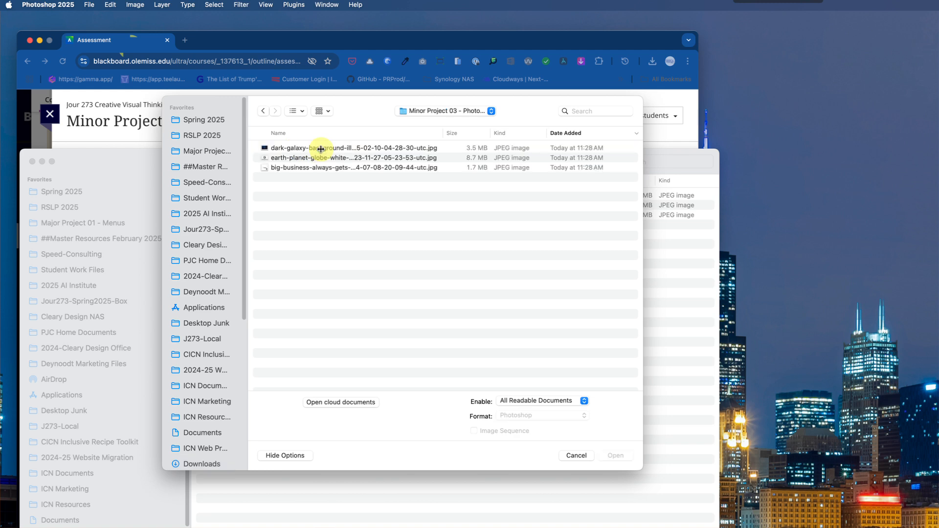
click(312, 148)
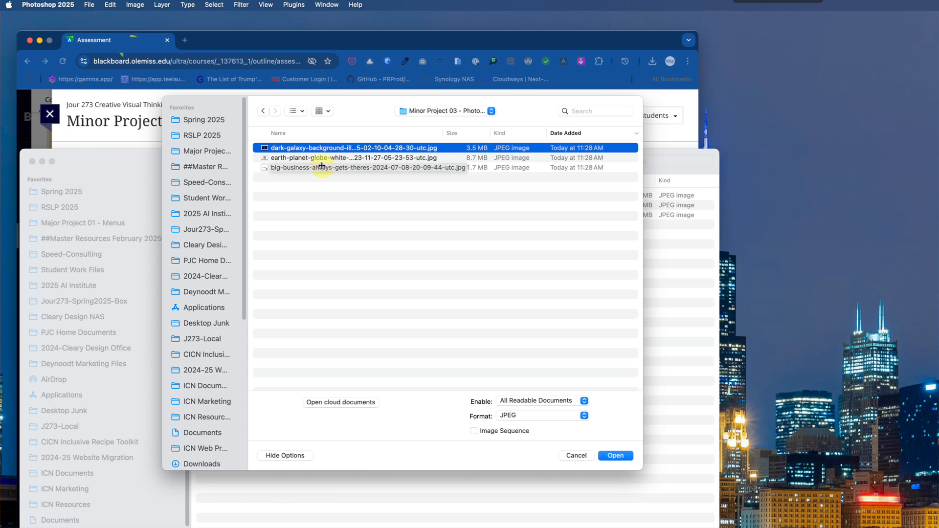
shift+click(321, 167)
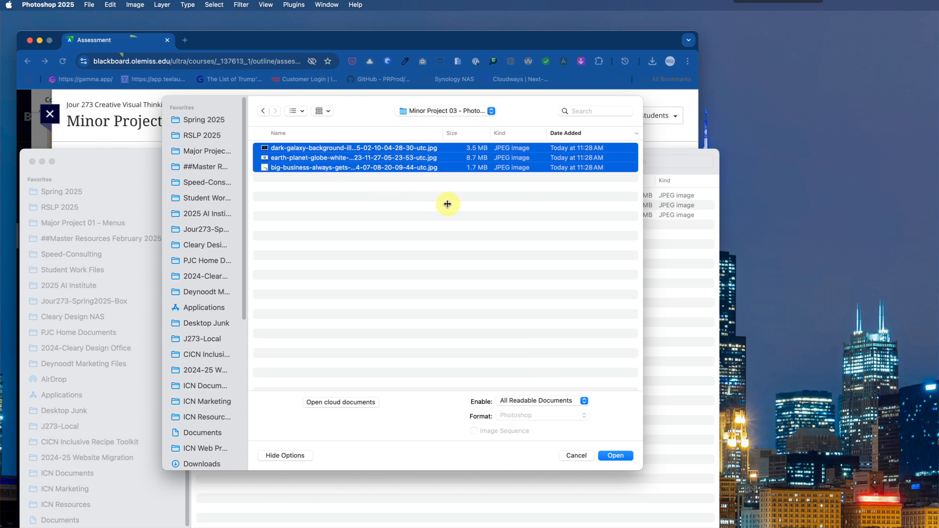
click(611, 456)
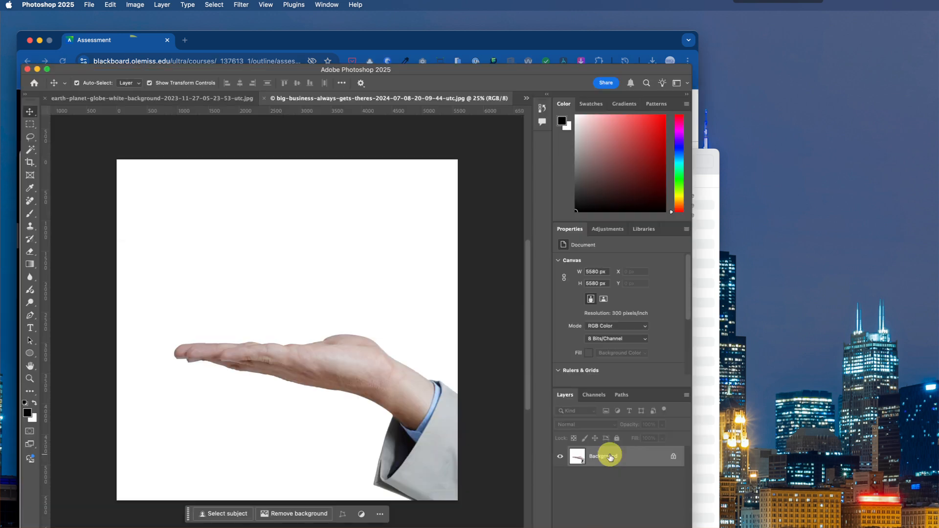
- Shrink the Photoshop window and move it up to fit the screen, then view the globe and hand images
drag(691, 527, 663, 504)
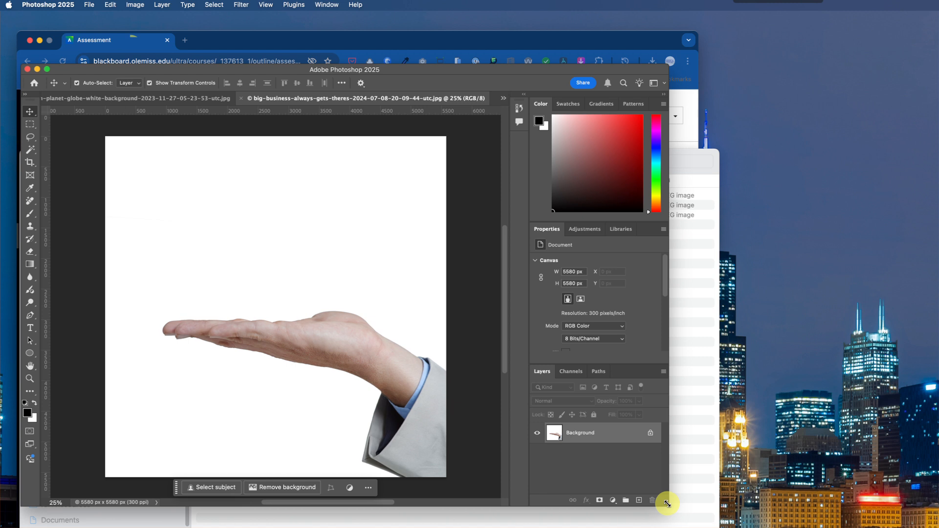
drag(433, 70, 428, 30)
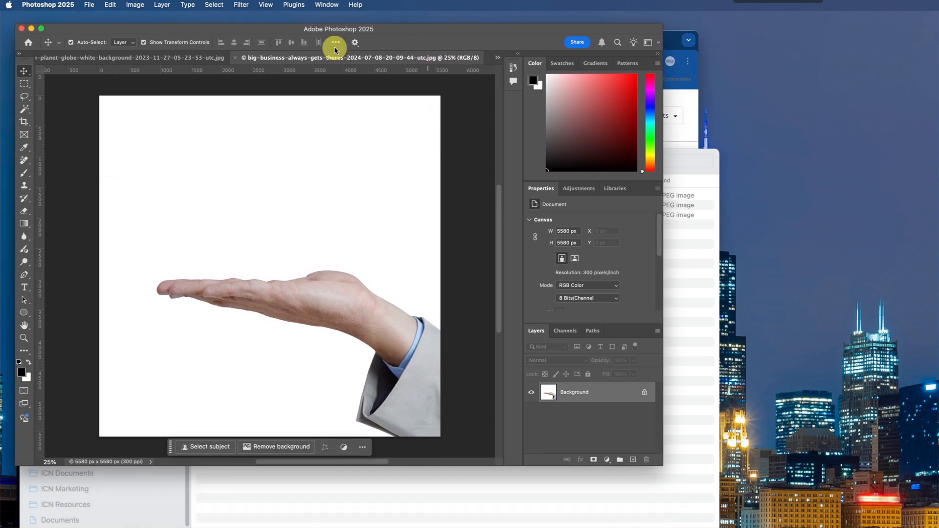
click(74, 58)
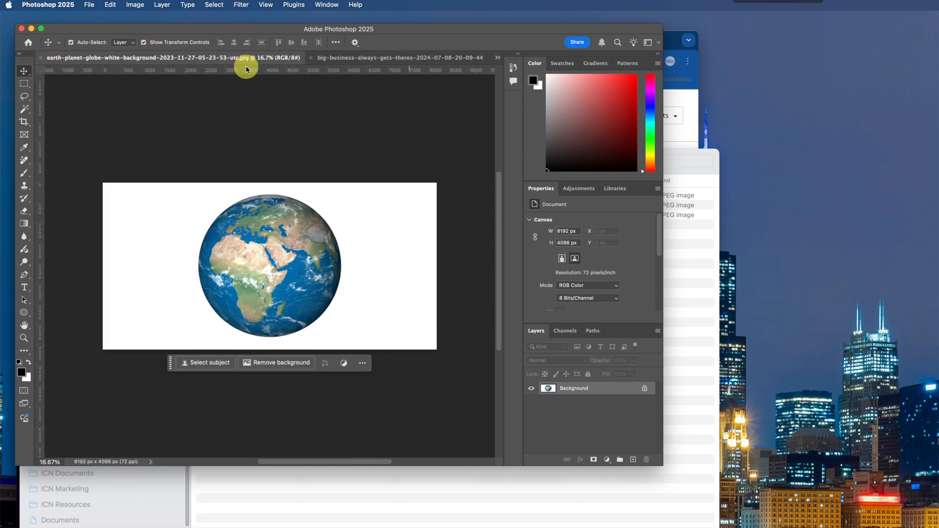
click(333, 57)
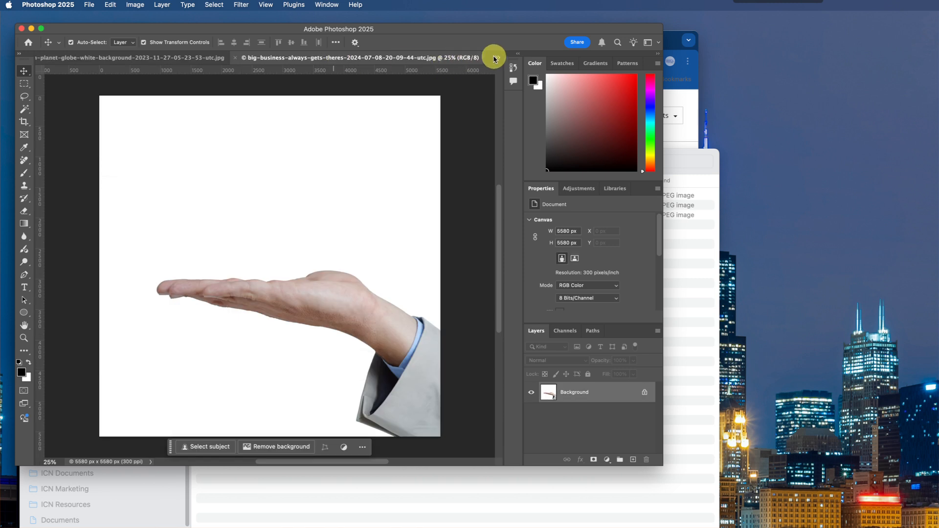
- Bring up the dark galaxy background image and resize it to a width of 10 inches
click(494, 58)
click(495, 58)
click(495, 58)
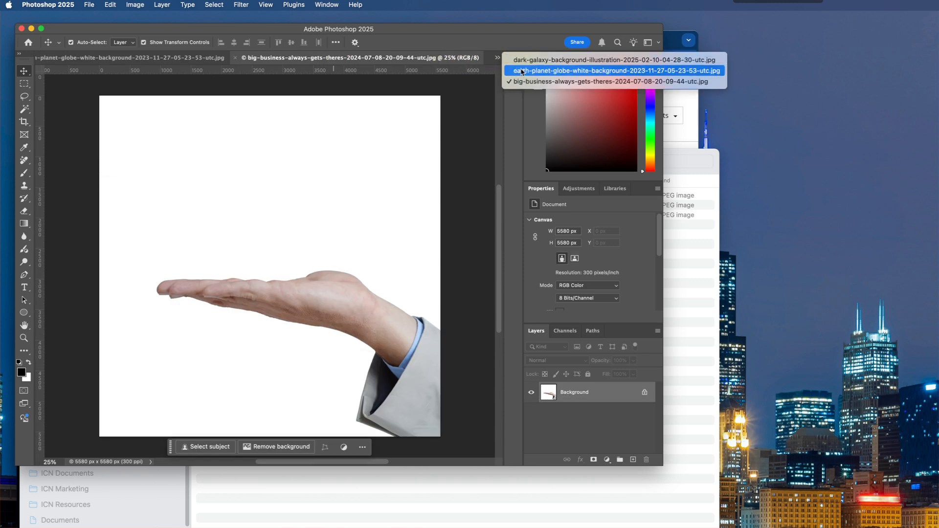
click(522, 61)
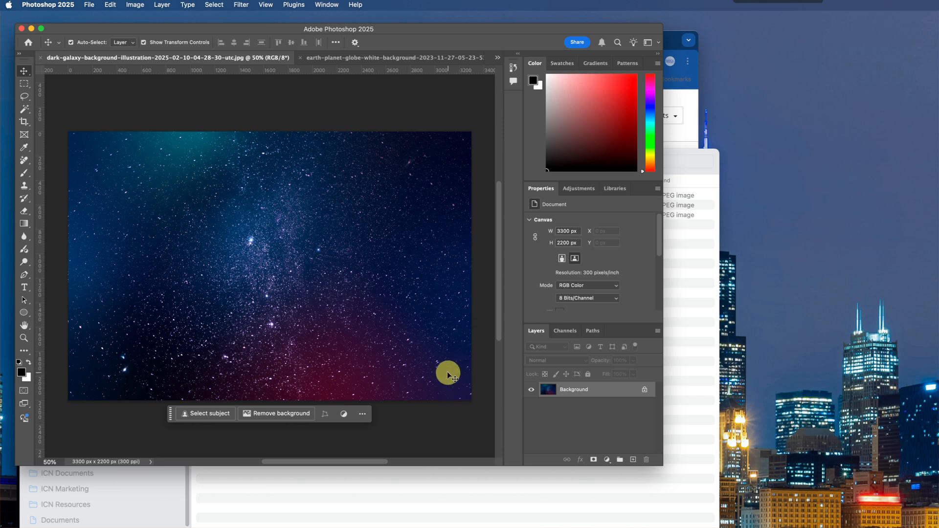
click(135, 5)
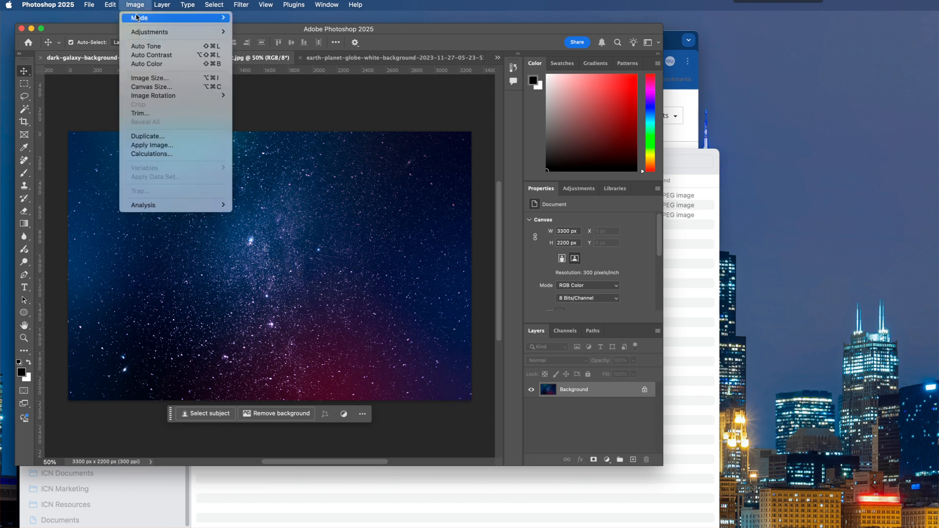
click(140, 79)
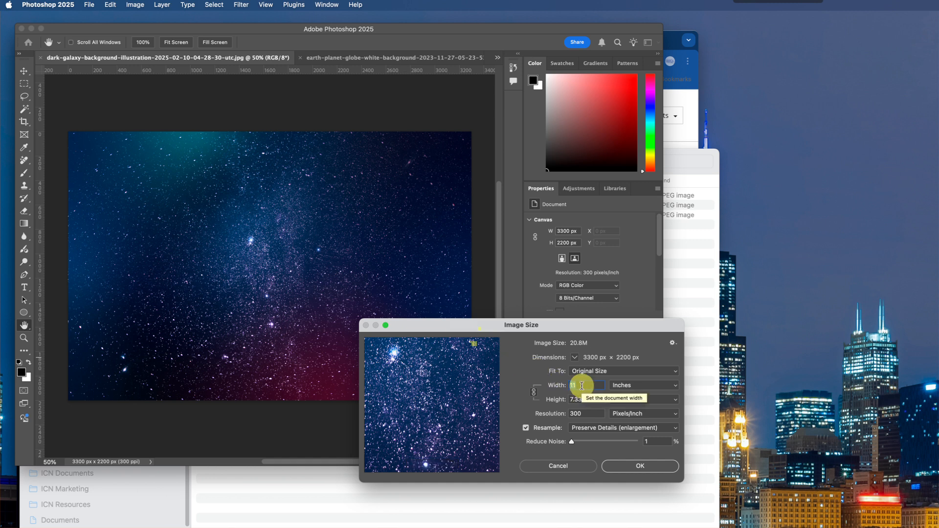
text(10)
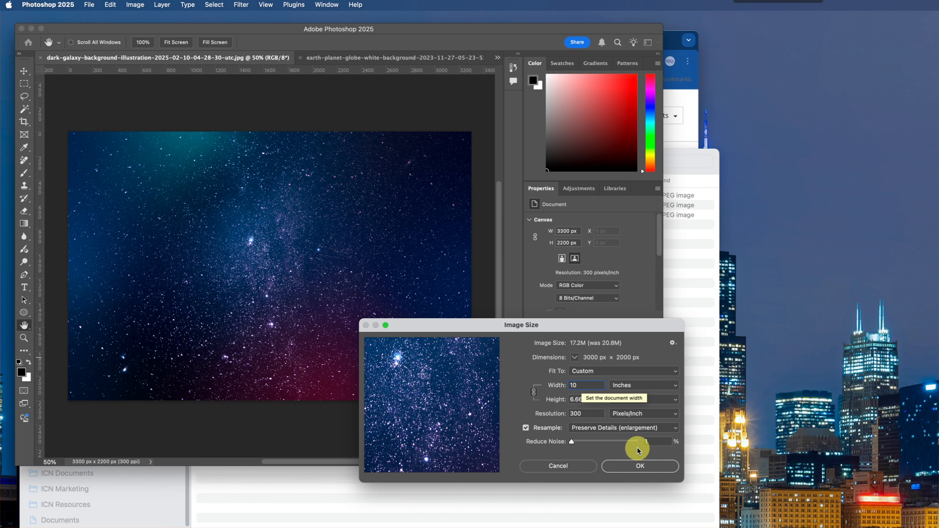
click(631, 467)
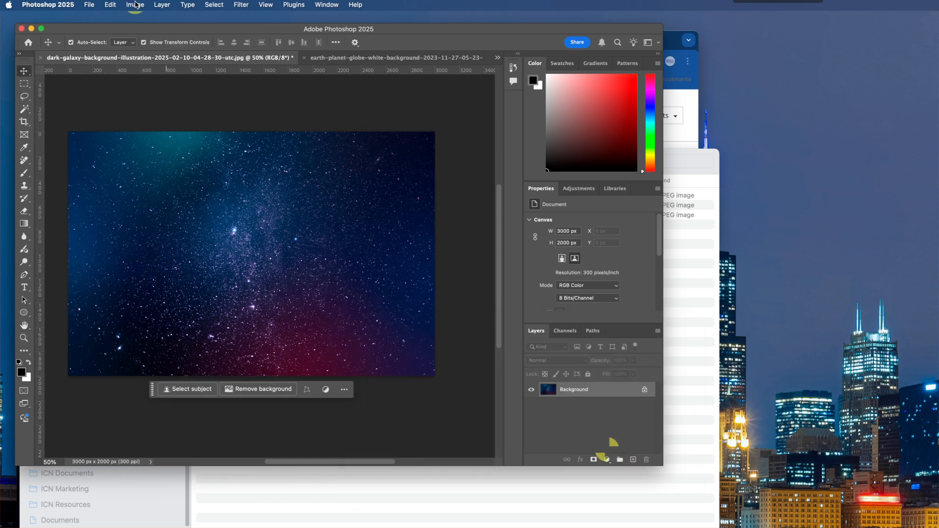
- Float the earth globe image in its own window and resize it to 10 inches wide at 300 pixels/inch
click(329, 59)
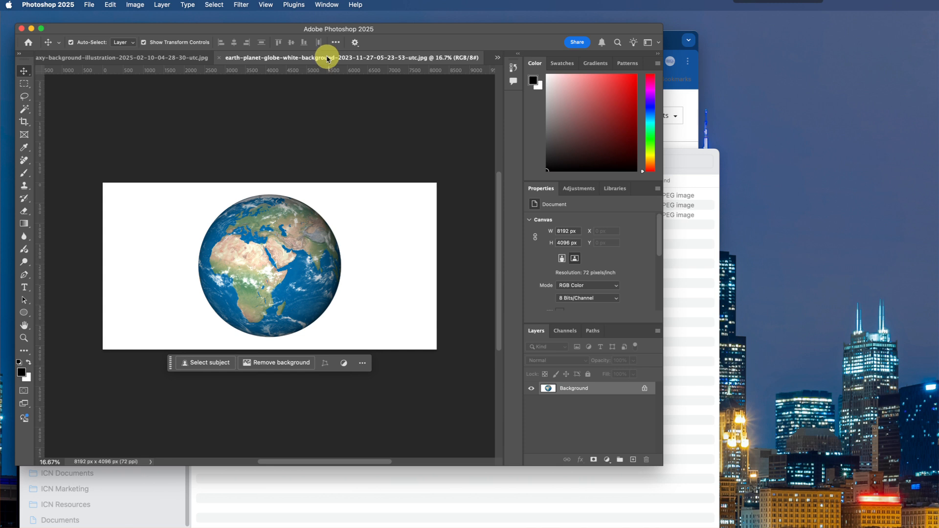
drag(327, 58, 168, 119)
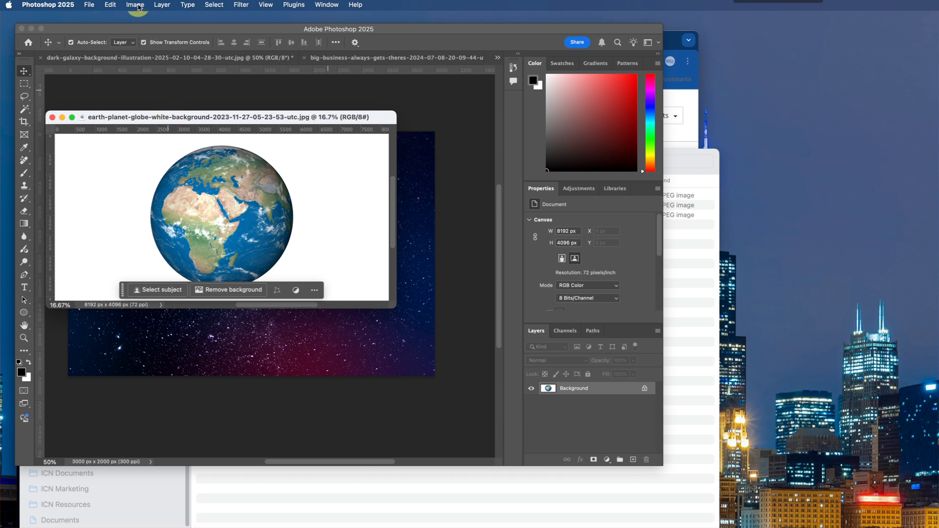
click(136, 5)
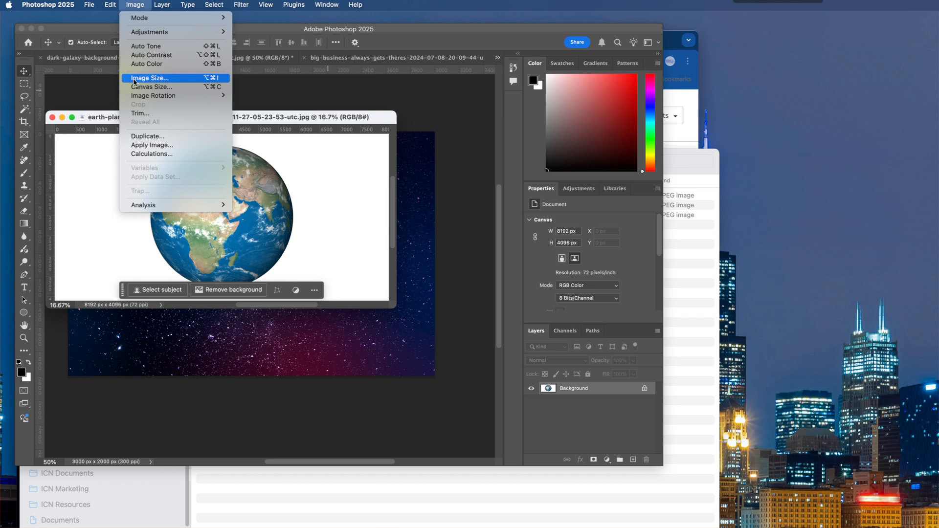
click(134, 78)
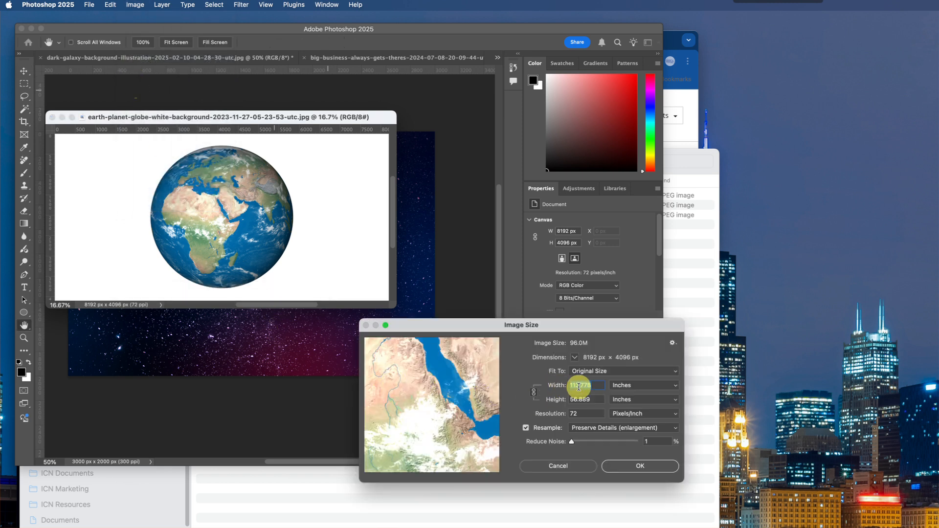
text(110)
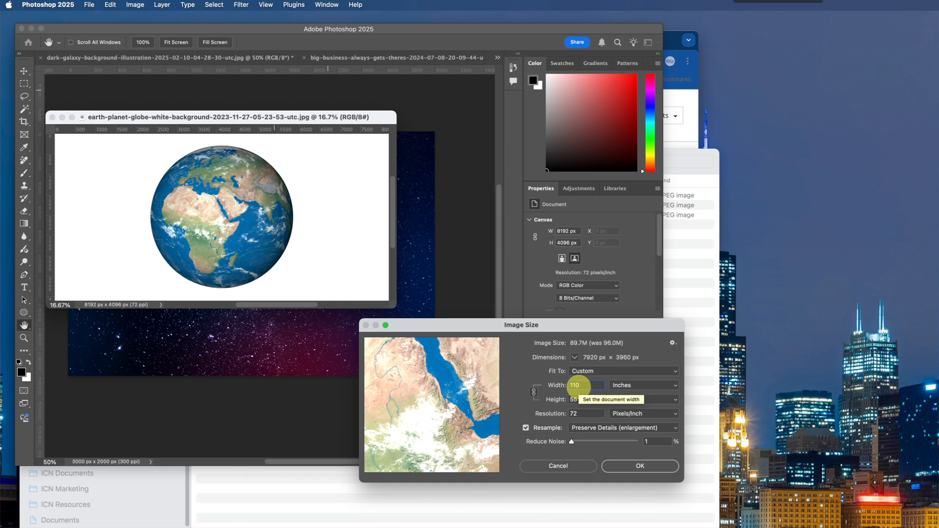
key(super+a)
text(10)
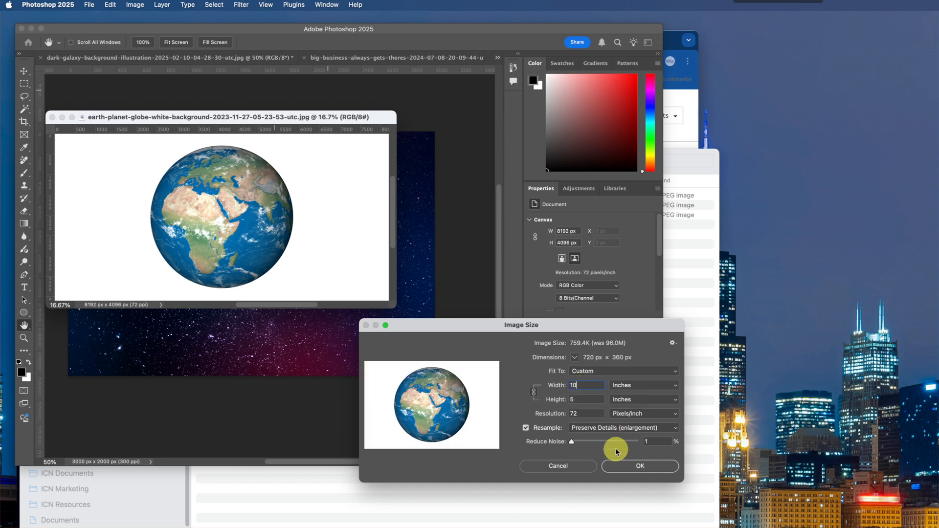
double_click(582, 414)
text(300)
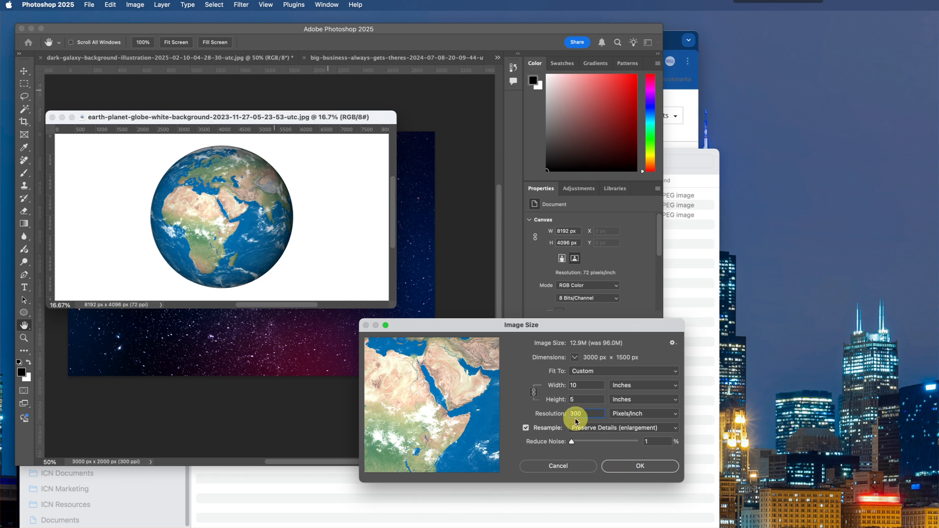
click(635, 467)
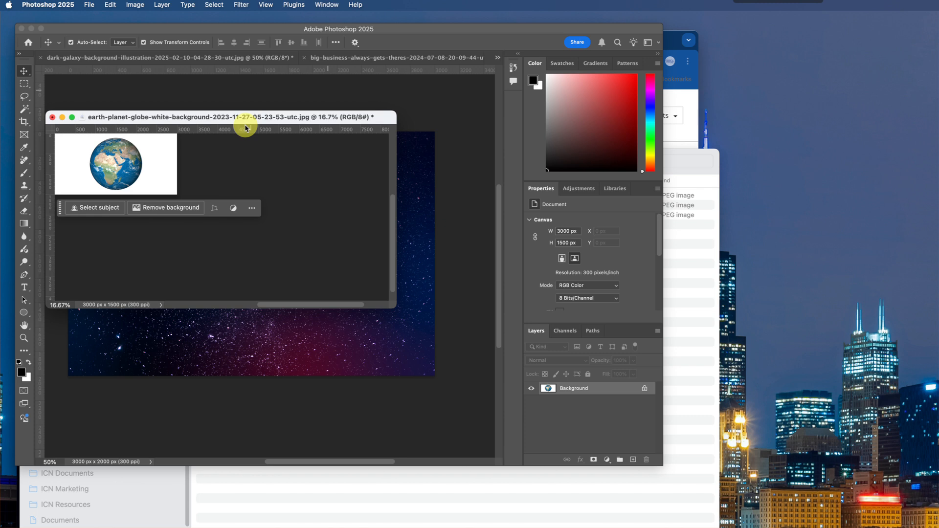
- Fit the globe image to its window and convert its Background into a regular layer named Earth, keeping 100% opacity
key(super+0)
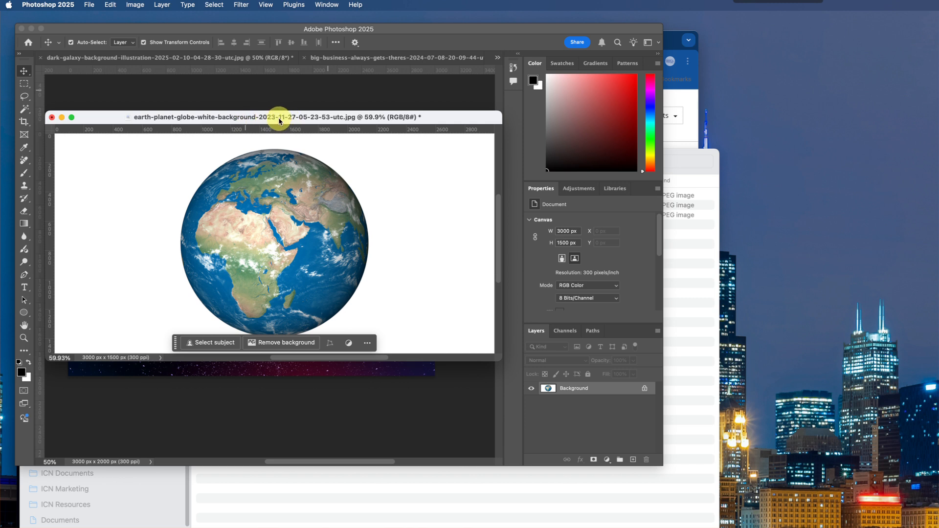
drag(288, 121, 288, 111)
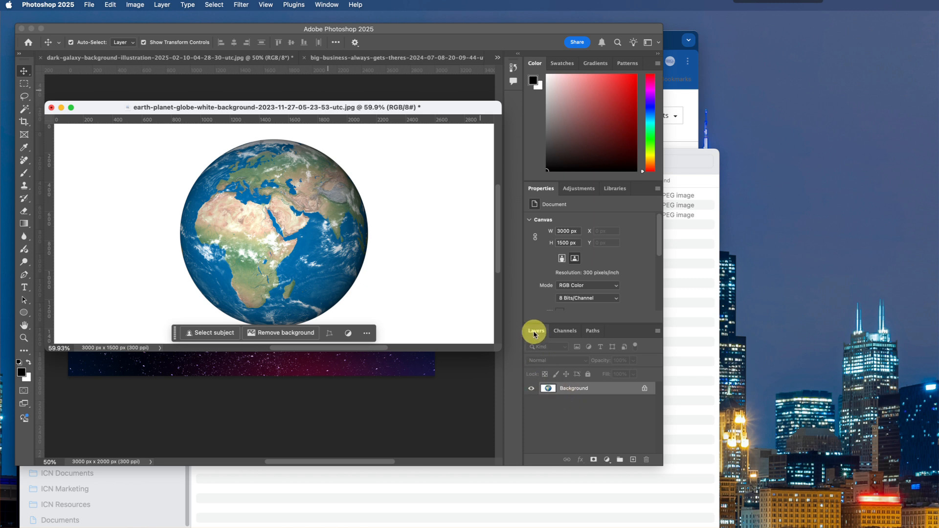
click(325, 5)
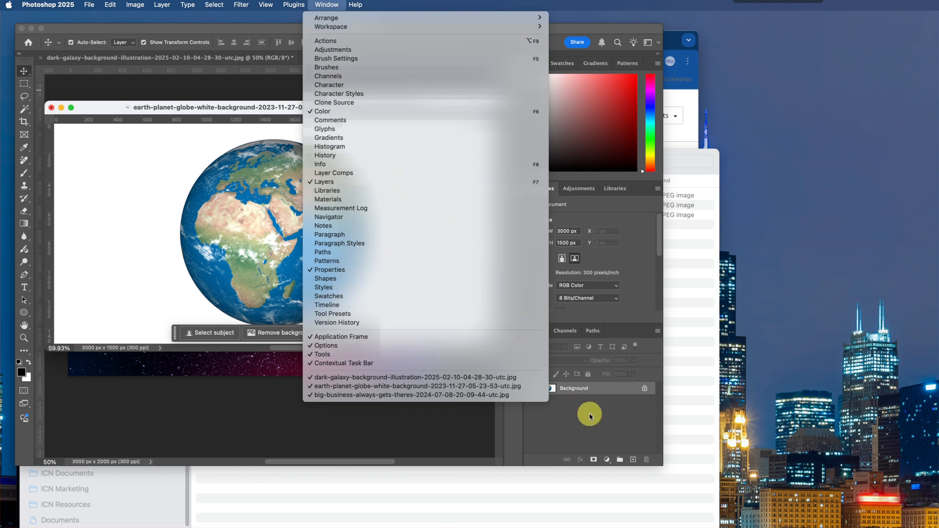
click(597, 424)
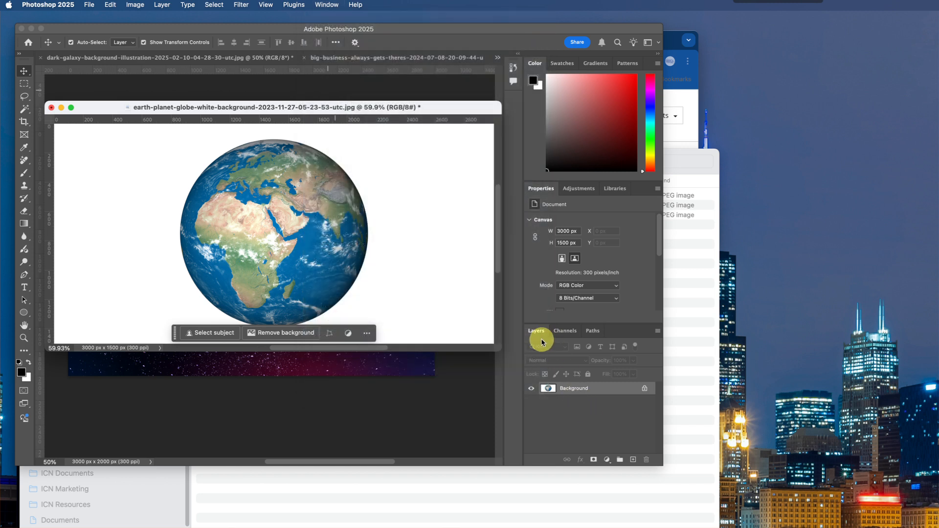
double_click(548, 390)
drag(450, 405, 444, 345)
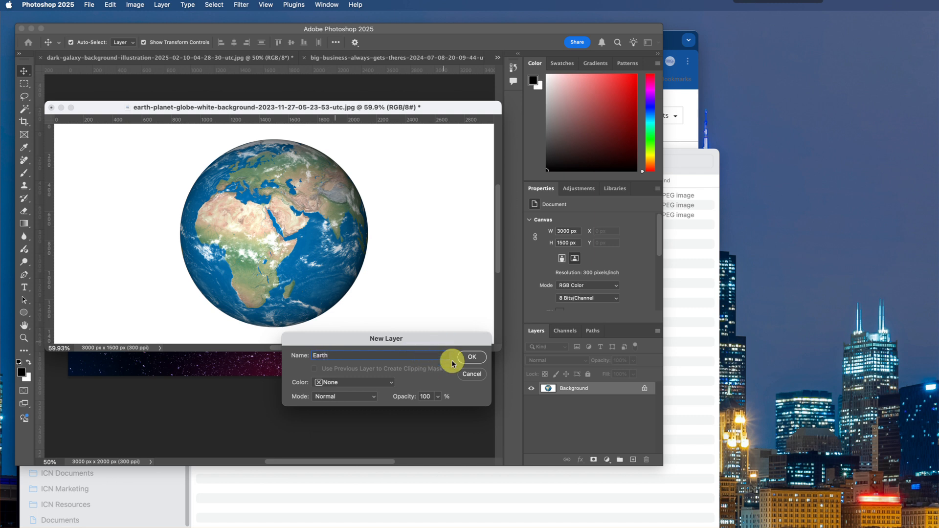
click(473, 358)
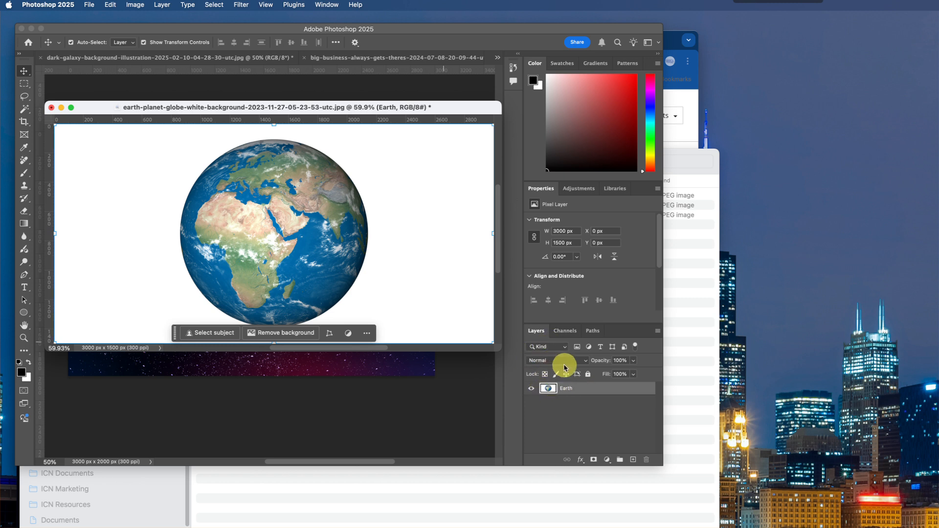
click(633, 360)
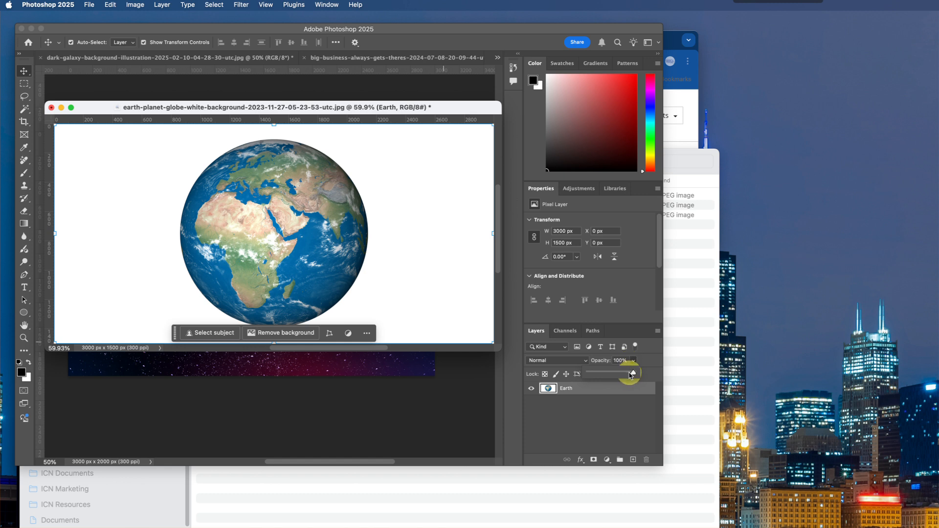
drag(607, 374, 634, 373)
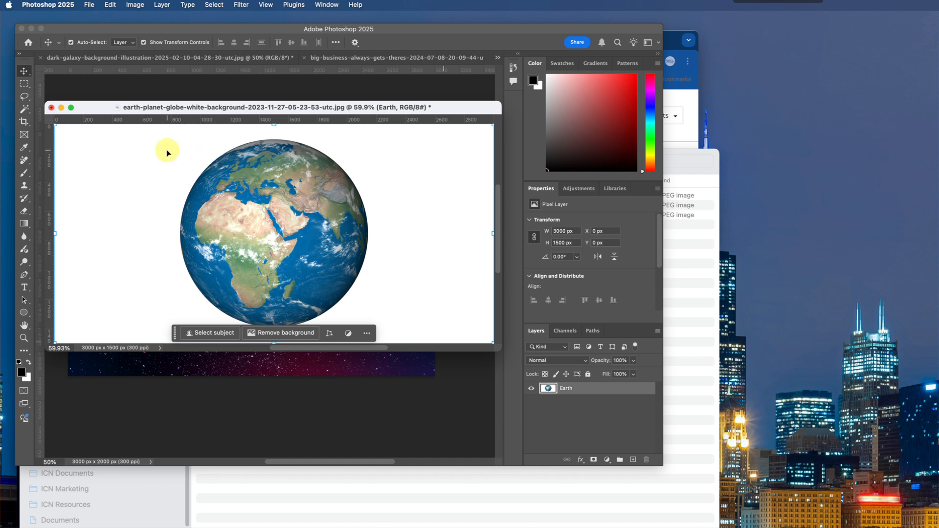
- Select the white background around the globe with the Magic Wand at a tolerance of 12 with Contiguous on
drag(140, 109, 141, 97)
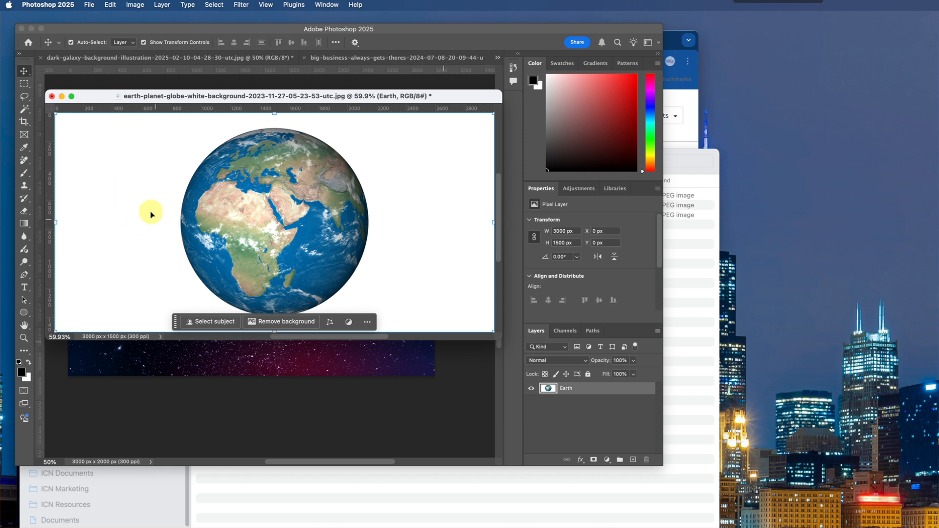
click(26, 110)
drag(26, 112, 45, 113)
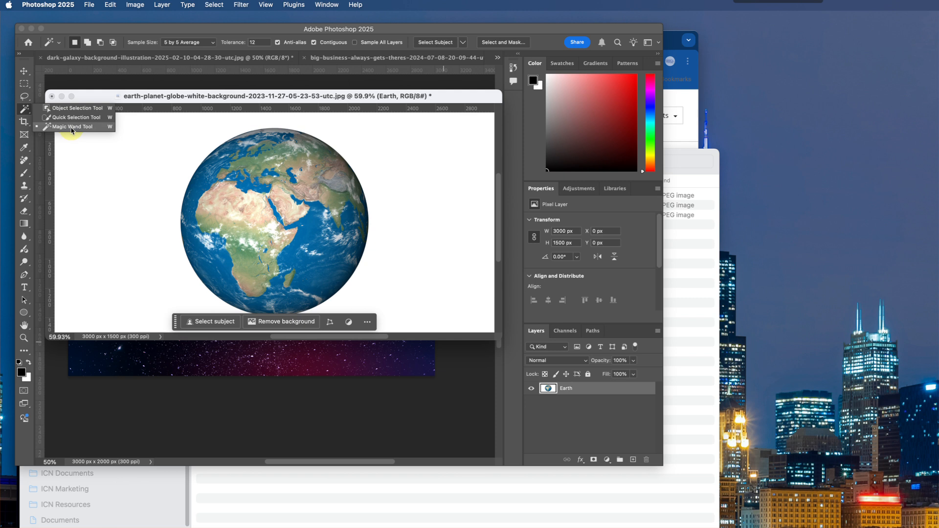
click(71, 128)
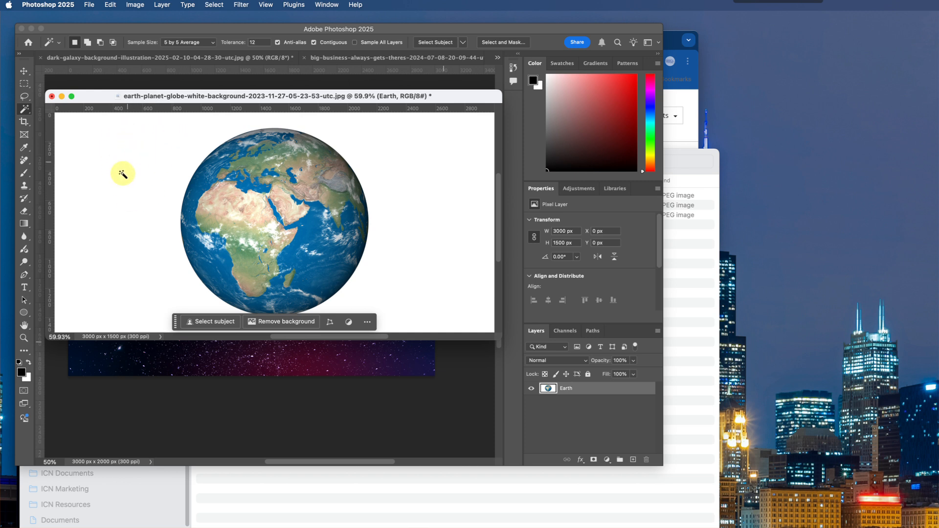
click(116, 144)
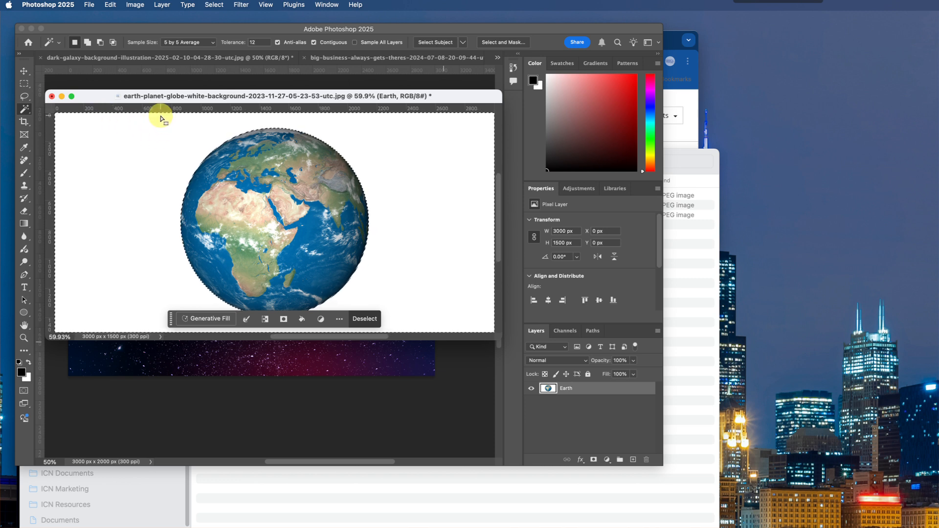
- View the globe at 100% and invert the selection so that it covers the globe instead of the white background
key(super+1)
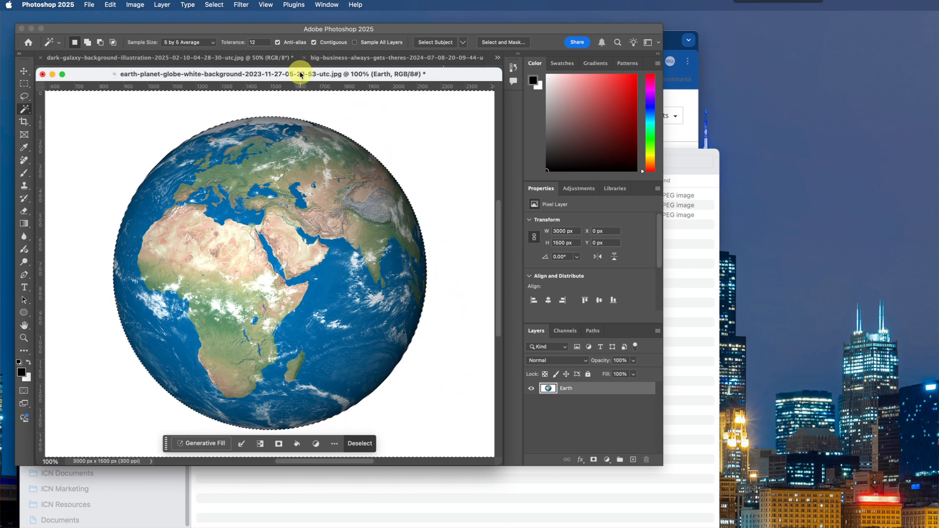
drag(255, 78, 157, 73)
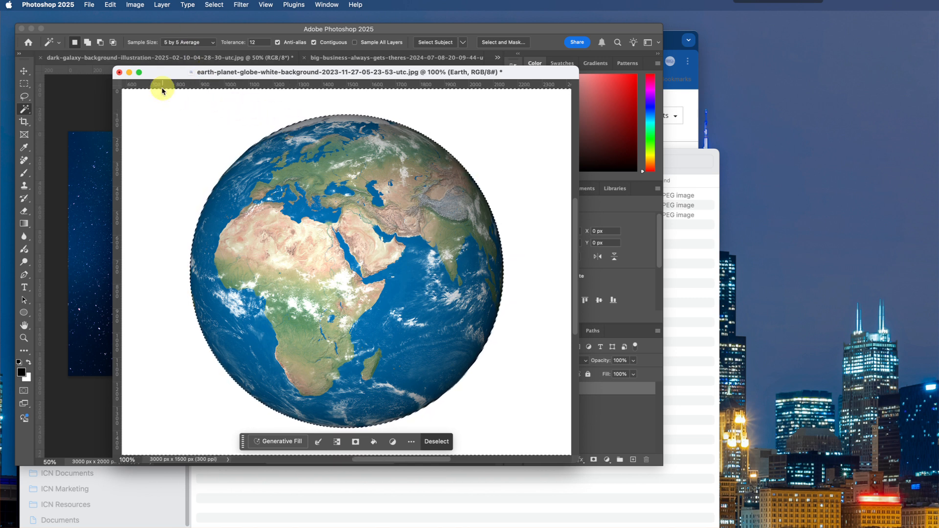
drag(115, 68, 45, 51)
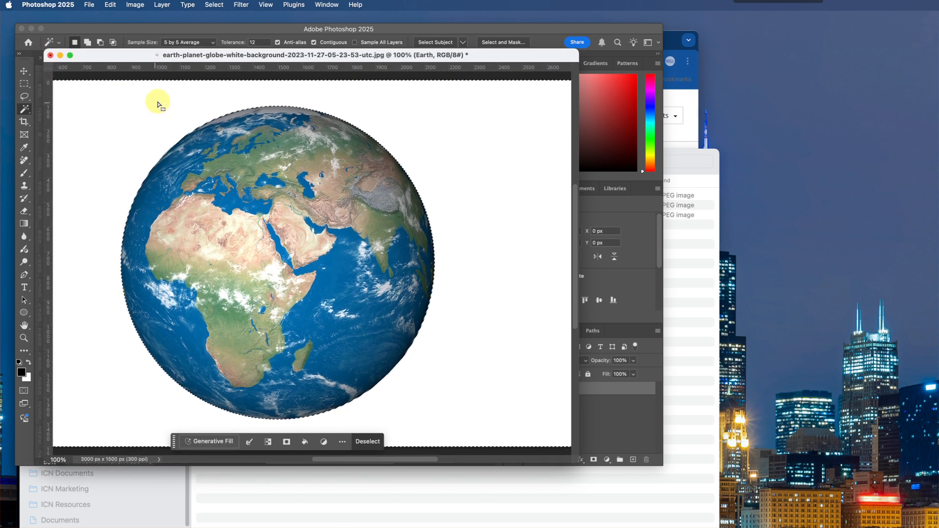
click(214, 5)
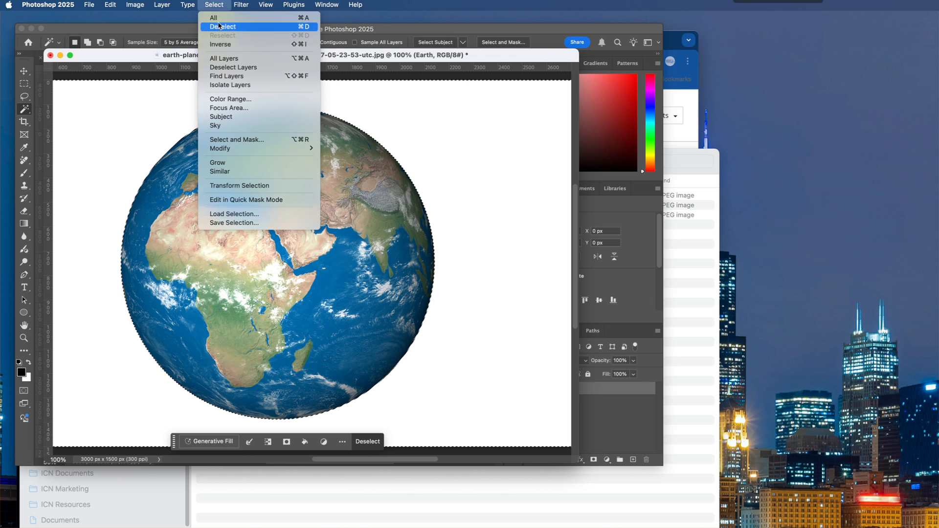
click(218, 44)
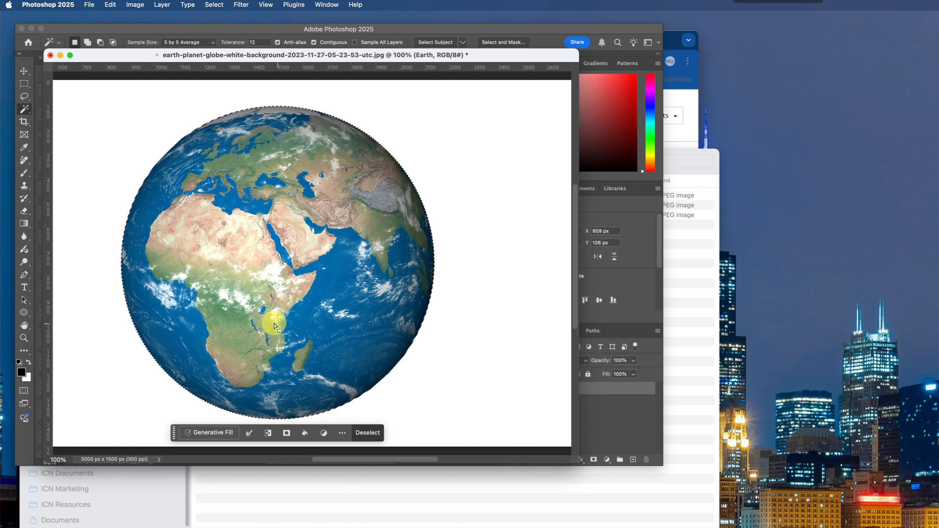
- Zoom back out and add a layer mask to the Earth layer from the globe selection
click(615, 421)
scroll(578, 399, down, 10)
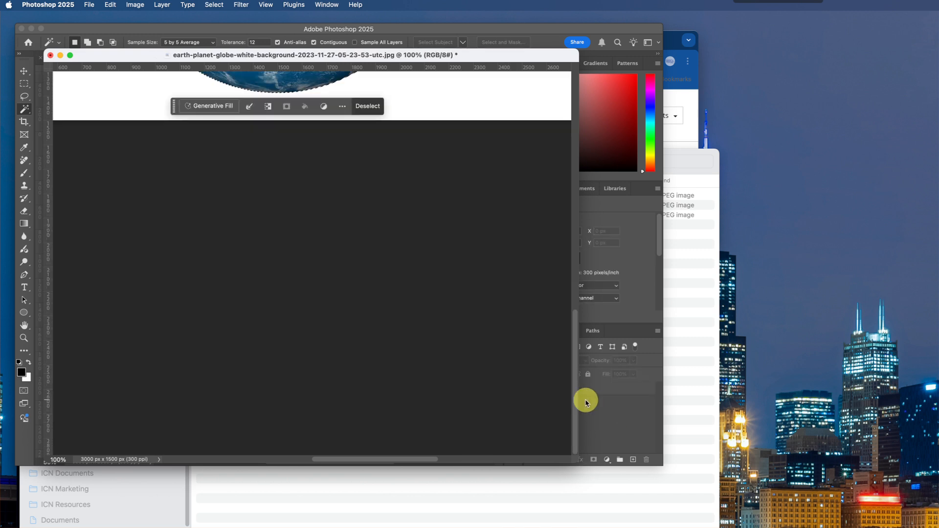
scroll(512, 325, up, 3)
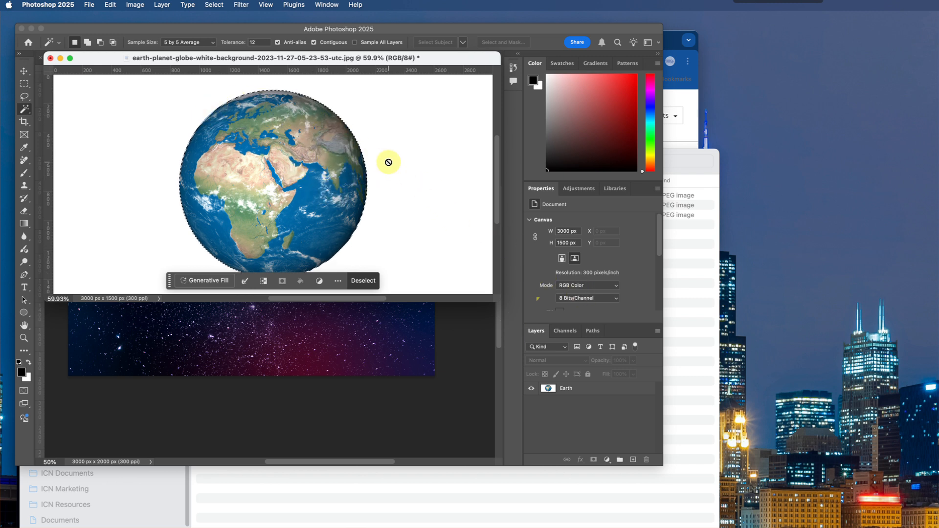
click(550, 392)
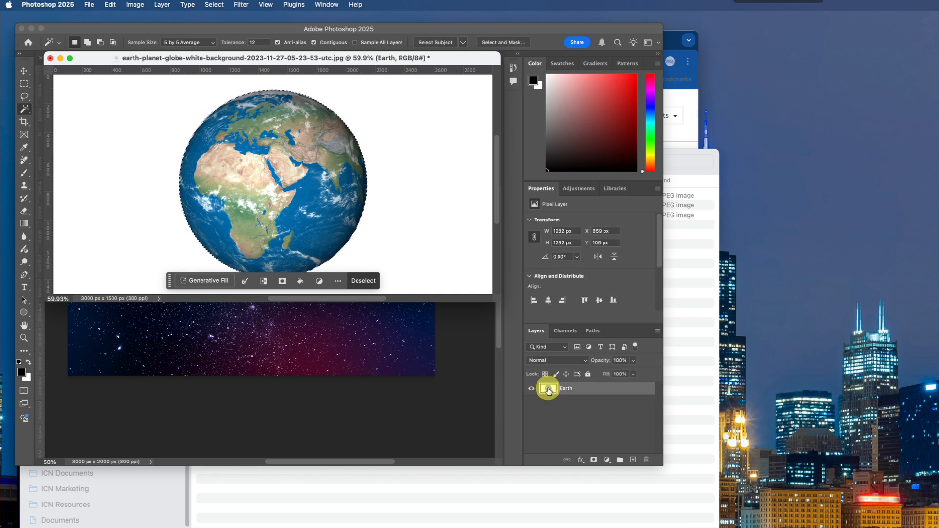
click(594, 461)
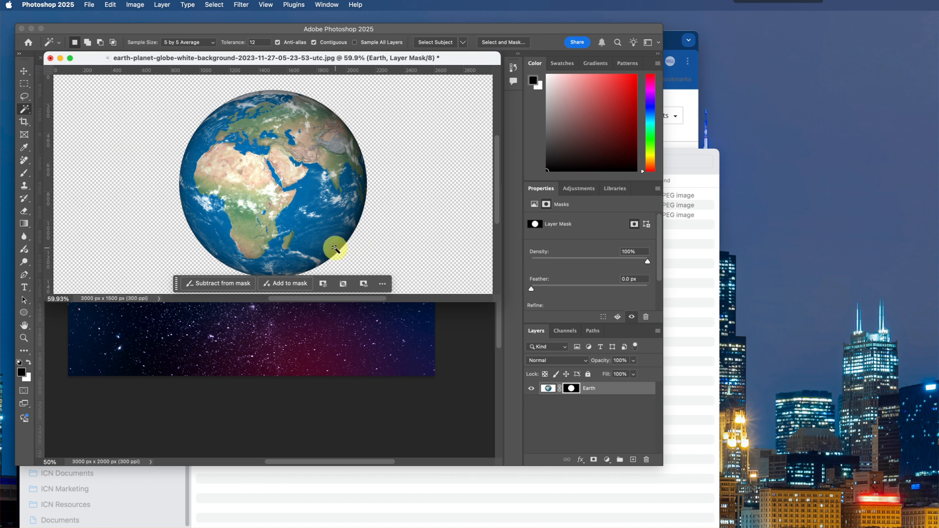
- Paint black across the middle of the globe on the Earth layer mask with a soft 159 px brush at 9% hardness
click(24, 173)
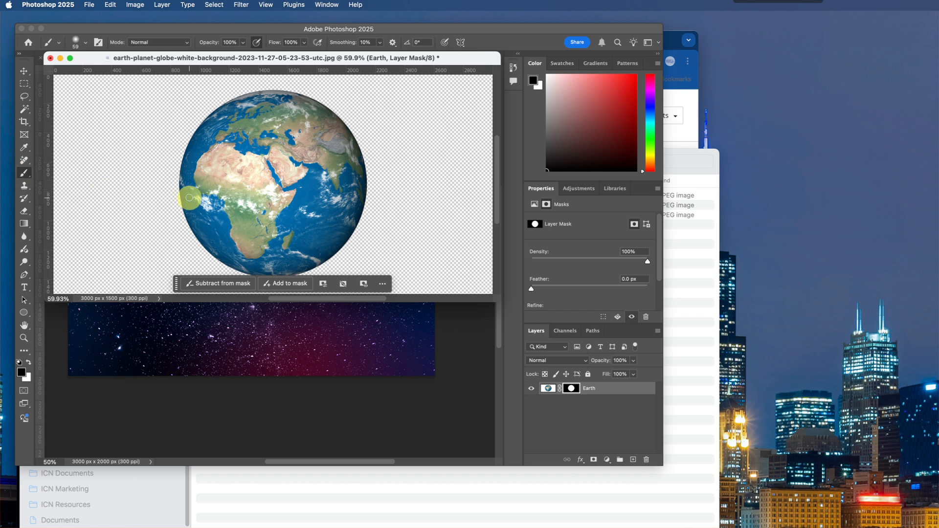
right_click(154, 184)
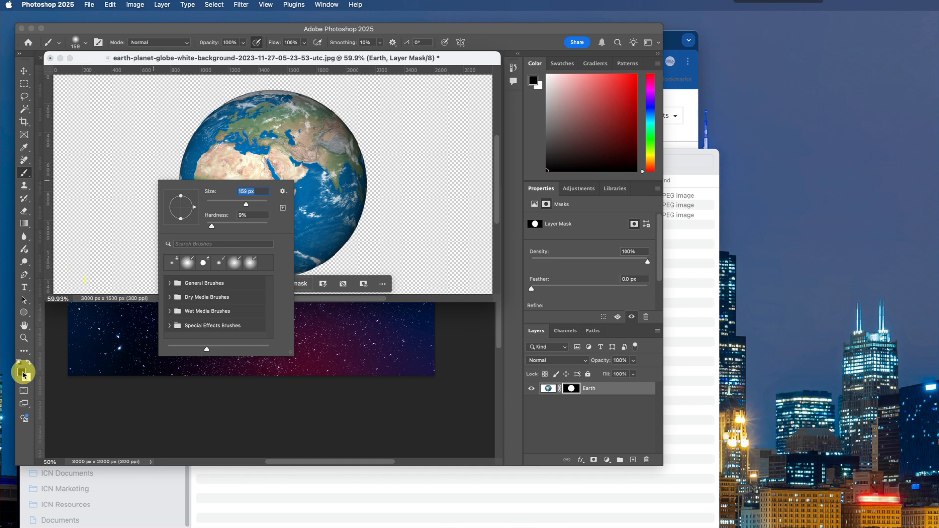
mouse_move(356, 184)
mouse_down()
mouse_move(280, 161)
mouse_move(289, 169)
mouse_move(254, 167)
mouse_move(284, 200)
mouse_move(281, 170)
mouse_move(244, 165)
mouse_move(318, 227)
mouse_move(319, 176)
mouse_move(279, 167)
mouse_move(306, 171)
mouse_move(230, 162)
mouse_move(203, 177)
mouse_move(244, 189)
mouse_up()
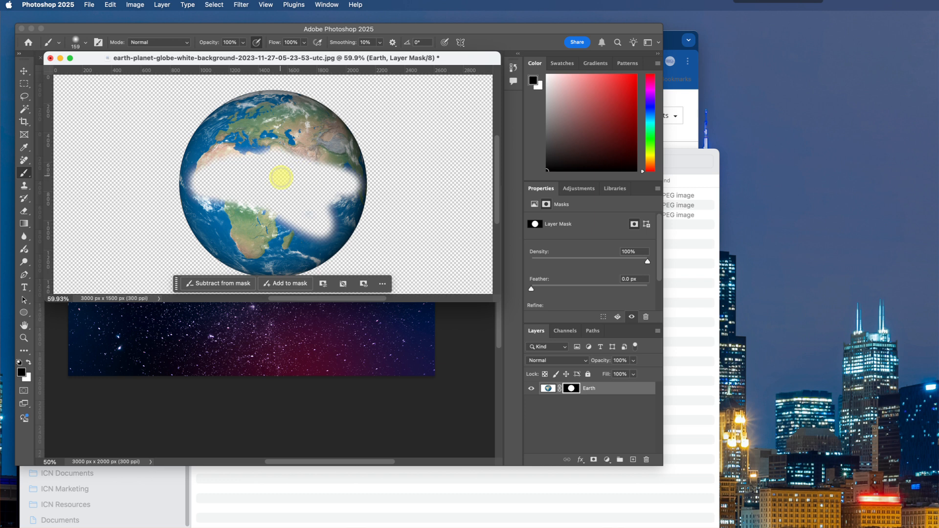
mouse_move(282, 178)
mouse_down()
mouse_move(224, 194)
mouse_move(251, 179)
mouse_move(187, 187)
mouse_move(355, 186)
mouse_move(286, 173)
mouse_move(292, 160)
mouse_move(242, 178)
mouse_move(282, 181)
mouse_move(334, 251)
mouse_move(248, 176)
mouse_up()
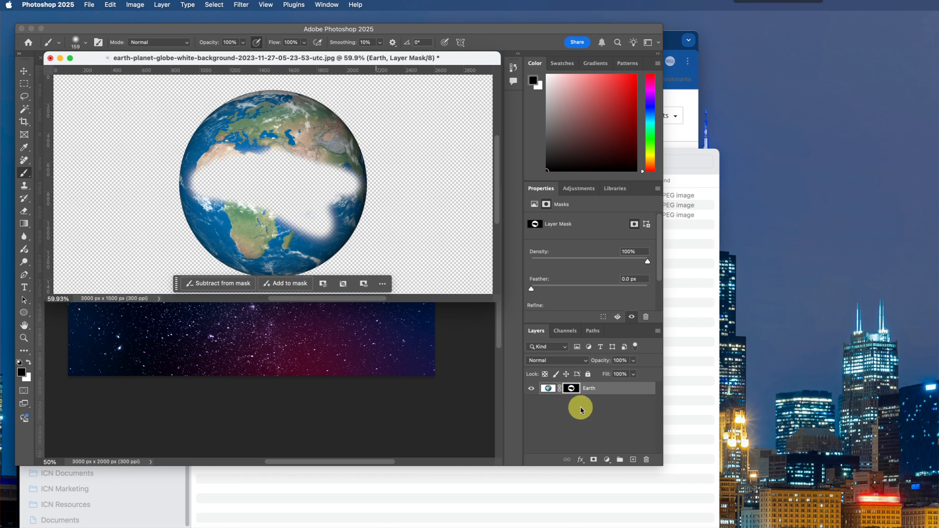
- Switch to the Earth layer's image thumbnail and back to its mask, and hide more of the globe's western edge with black
click(548, 389)
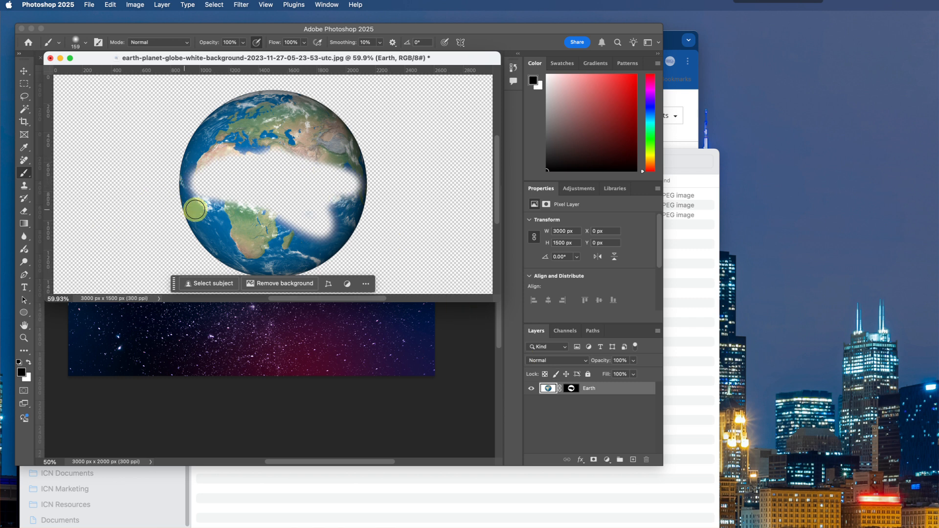
click(28, 361)
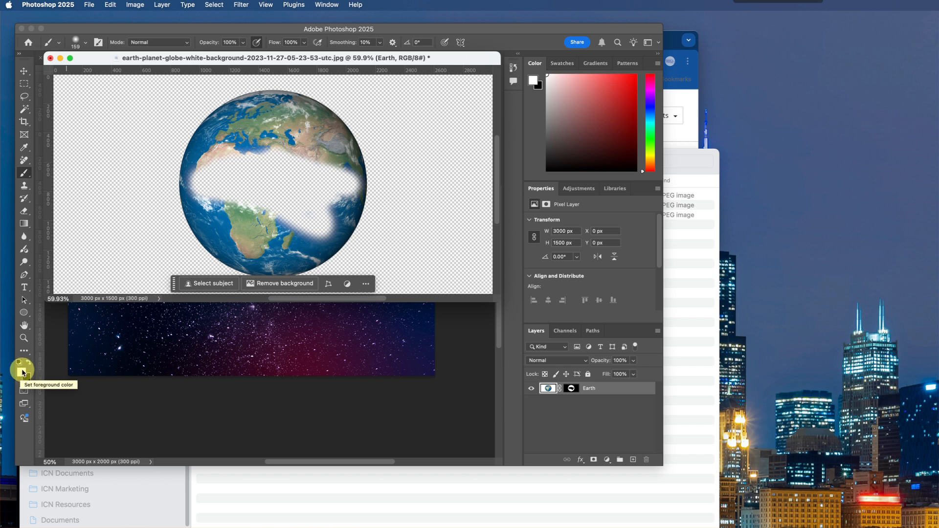
mouse_move(214, 172)
mouse_down()
mouse_move(210, 153)
mouse_move(196, 196)
mouse_move(204, 181)
mouse_up()
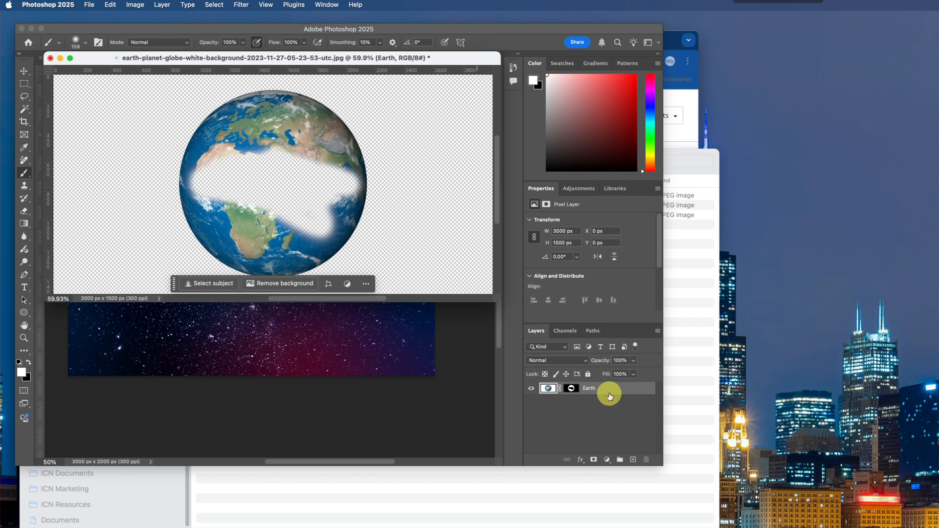
click(572, 389)
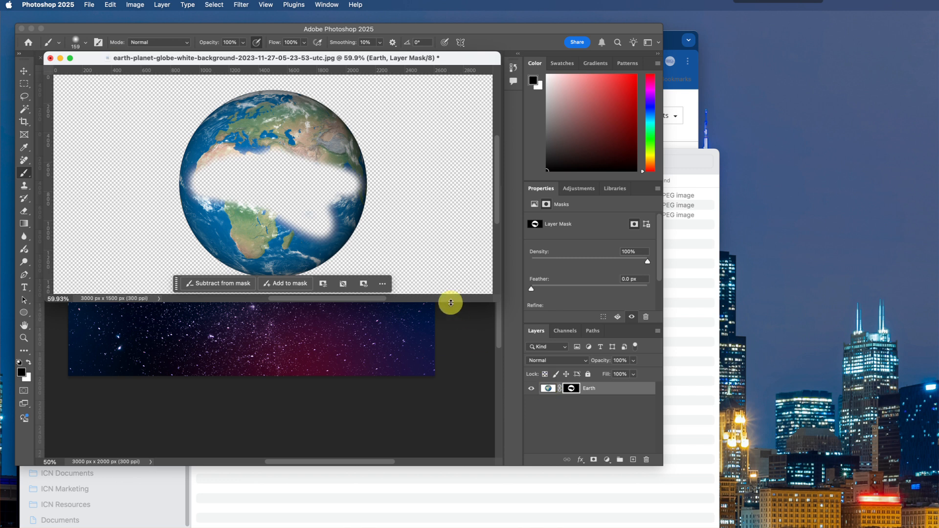
drag(201, 191, 207, 186)
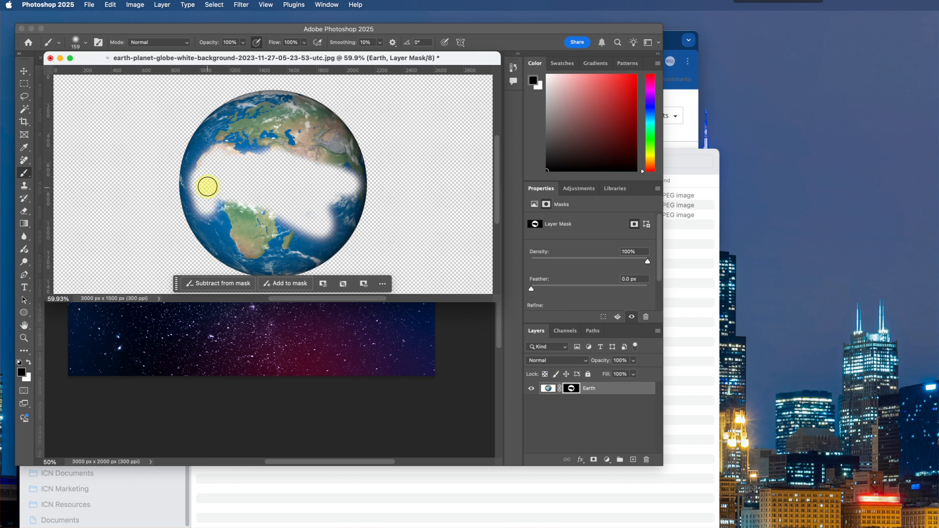
- Switch the foreground color to white and paint over the mask to restore the hidden areas of the globe
key(x)
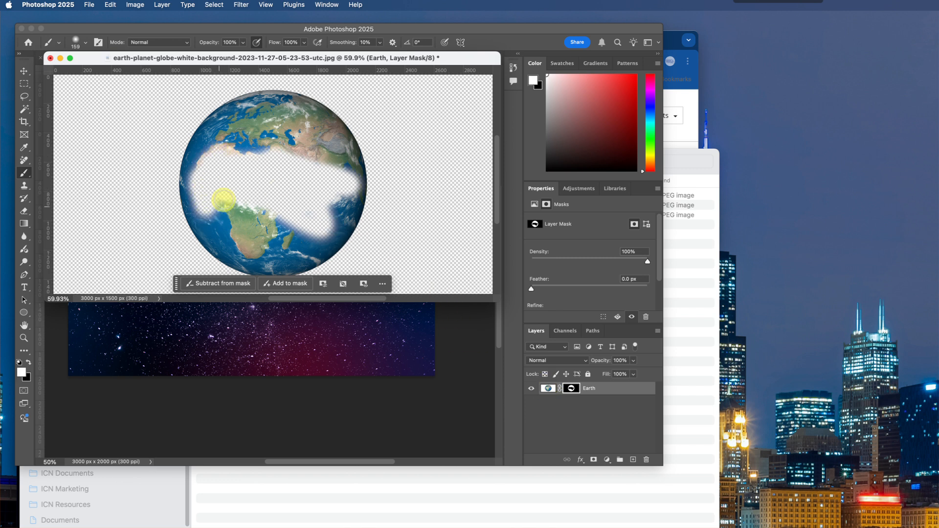
mouse_move(225, 196)
mouse_down()
mouse_move(209, 173)
mouse_move(205, 204)
mouse_move(206, 163)
mouse_move(201, 200)
mouse_move(203, 174)
mouse_move(203, 198)
mouse_move(224, 190)
mouse_move(235, 150)
mouse_move(239, 204)
mouse_move(224, 166)
mouse_move(238, 147)
mouse_move(250, 201)
mouse_move(259, 154)
mouse_move(253, 218)
mouse_move(265, 192)
mouse_move(266, 221)
mouse_move(287, 136)
mouse_move(294, 197)
mouse_move(299, 169)
mouse_move(283, 211)
mouse_move(290, 218)
mouse_move(311, 155)
mouse_move(314, 194)
mouse_move(348, 184)
mouse_move(339, 167)
mouse_move(355, 188)
mouse_move(318, 203)
mouse_move(332, 216)
mouse_move(317, 232)
mouse_move(308, 222)
mouse_move(311, 199)
mouse_up()
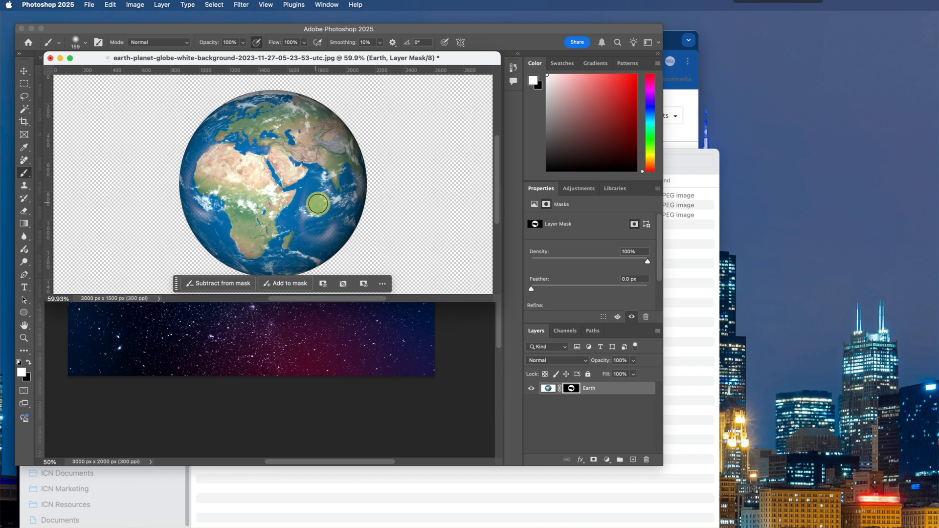
mouse_move(247, 164)
mouse_down()
mouse_move(252, 178)
mouse_move(230, 194)
mouse_up()
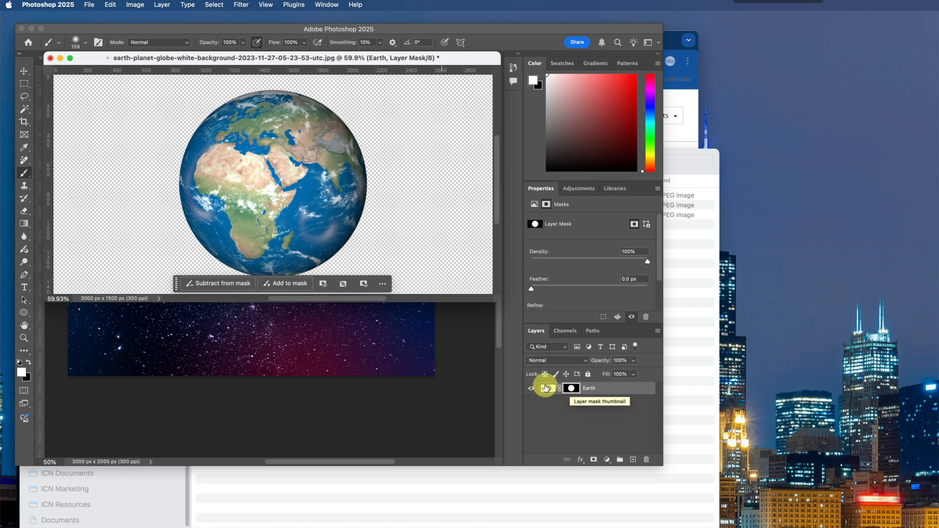
- Keep the Earth layer's mask active and move the floating globe window down to uncover part of the galaxy image
click(573, 388)
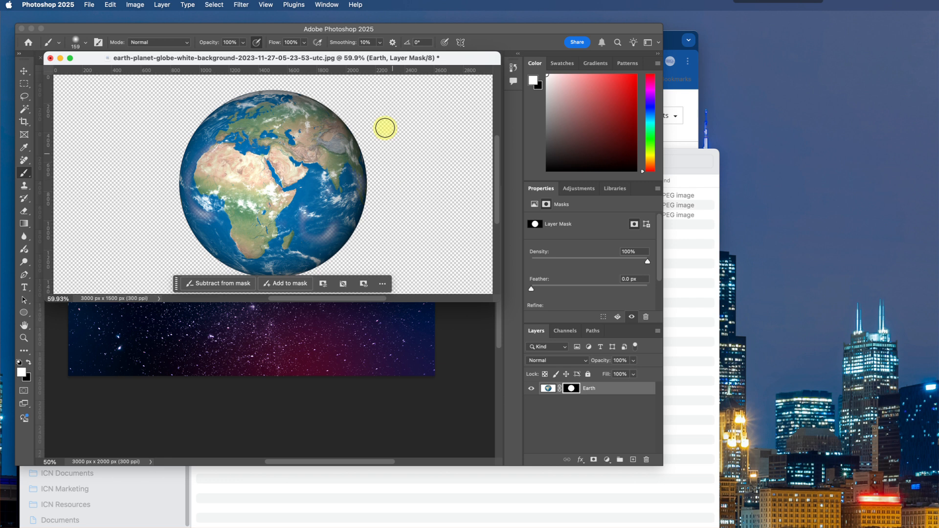
drag(389, 57, 400, 206)
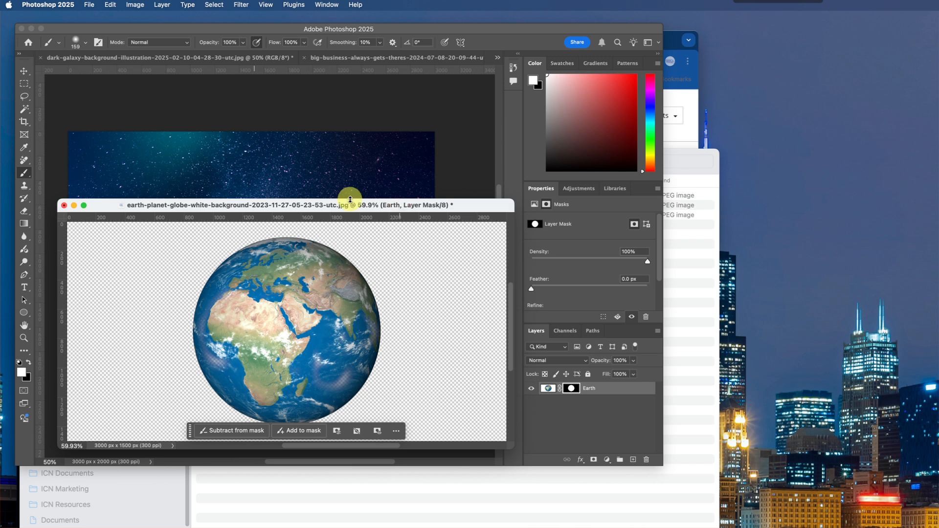
- Copy the masked Earth layer into the galaxy image with the Move tool, and toggle the Earth and Background layers off and on
click(23, 73)
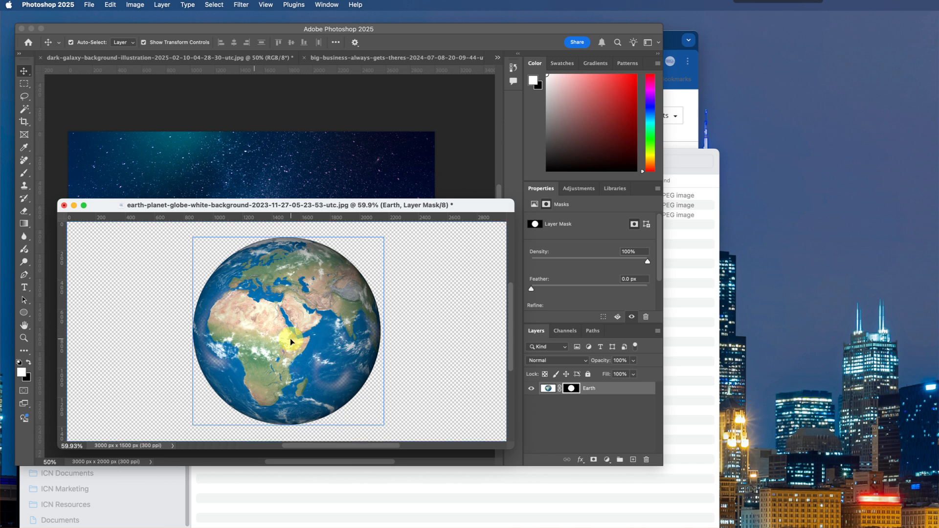
drag(290, 339, 245, 245)
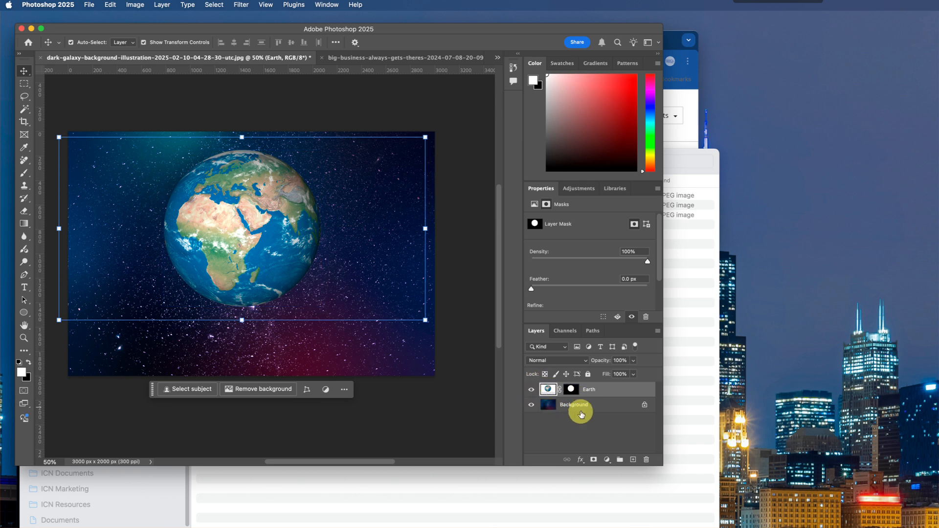
click(531, 390)
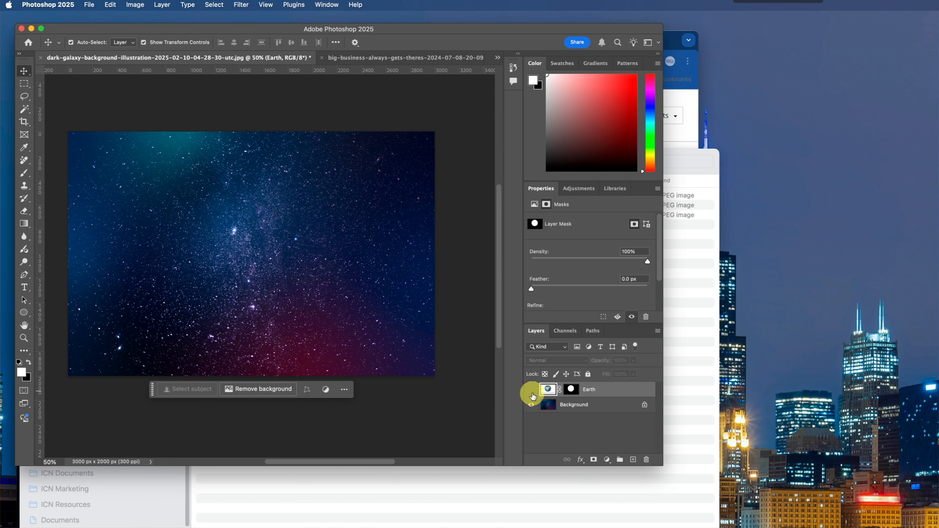
click(532, 390)
click(531, 405)
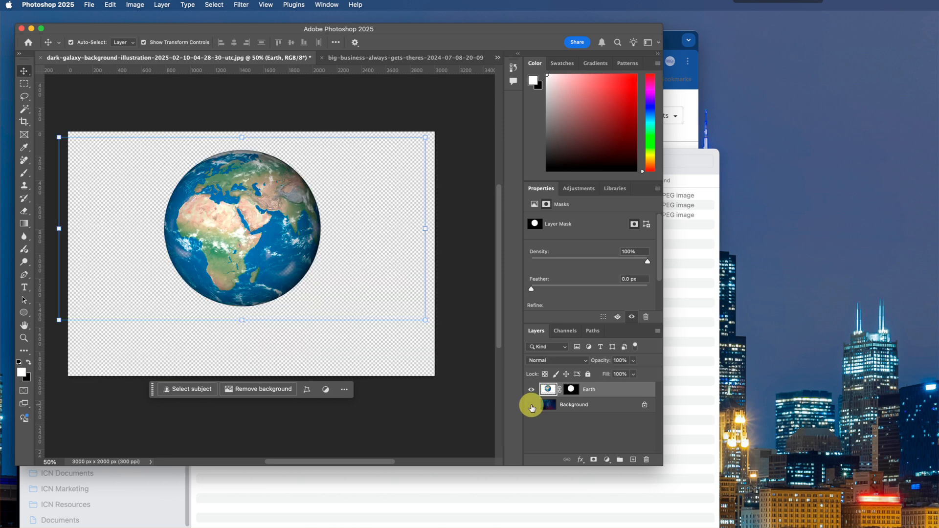
click(532, 405)
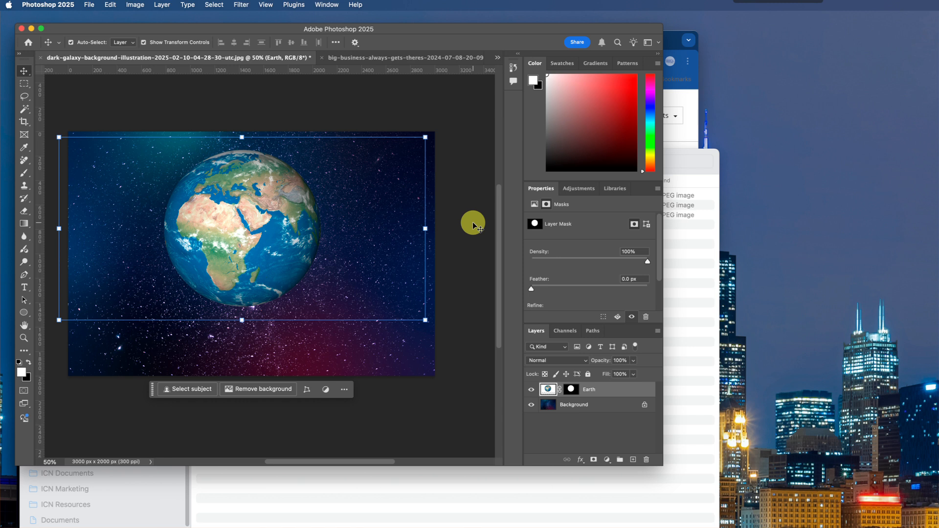
- Resize the hand image to 10 inches wide with proportions kept, and fit it to the view
click(410, 58)
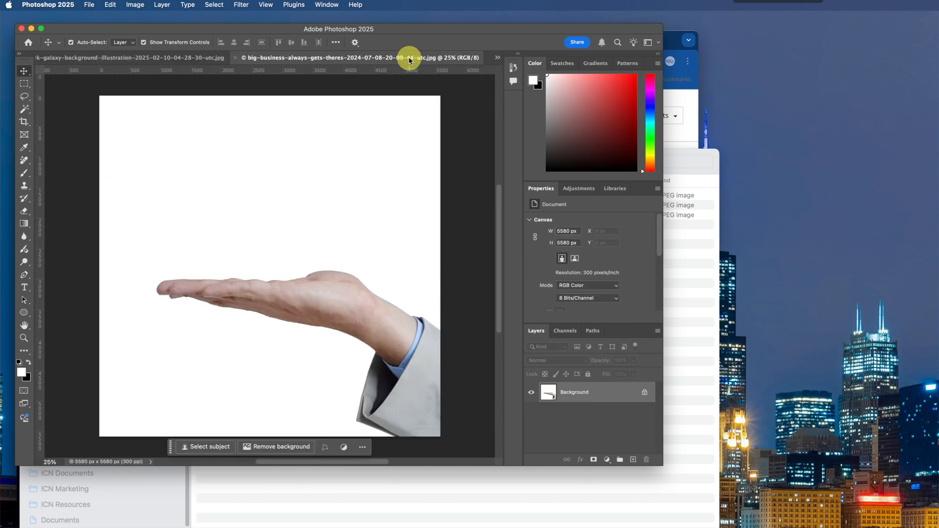
click(136, 5)
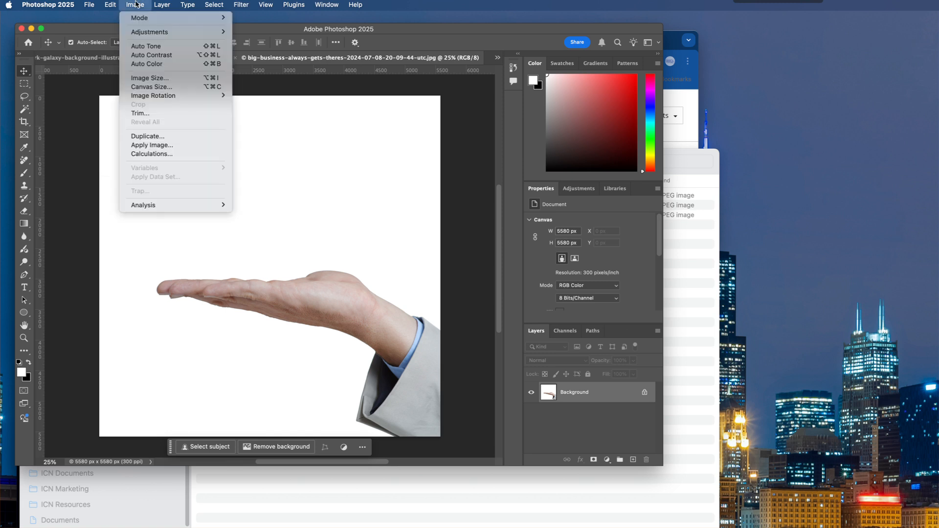
click(139, 78)
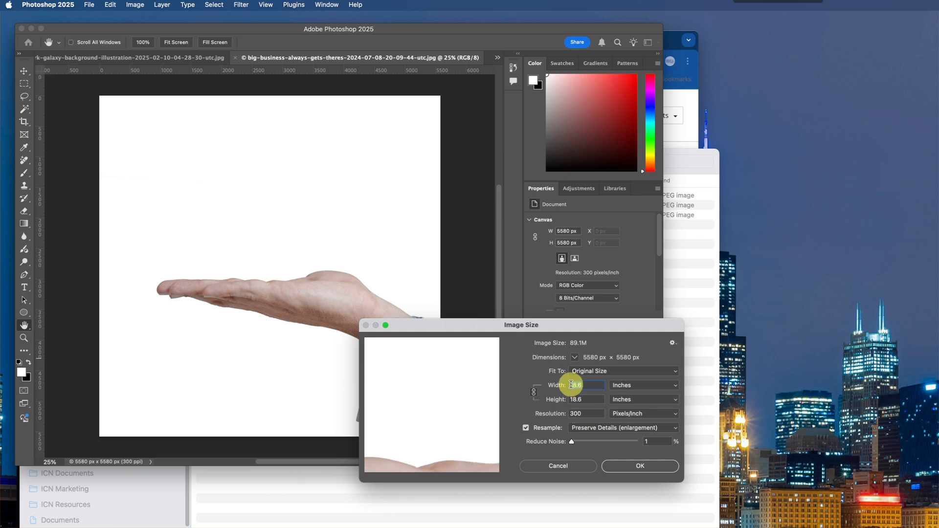
text(10)
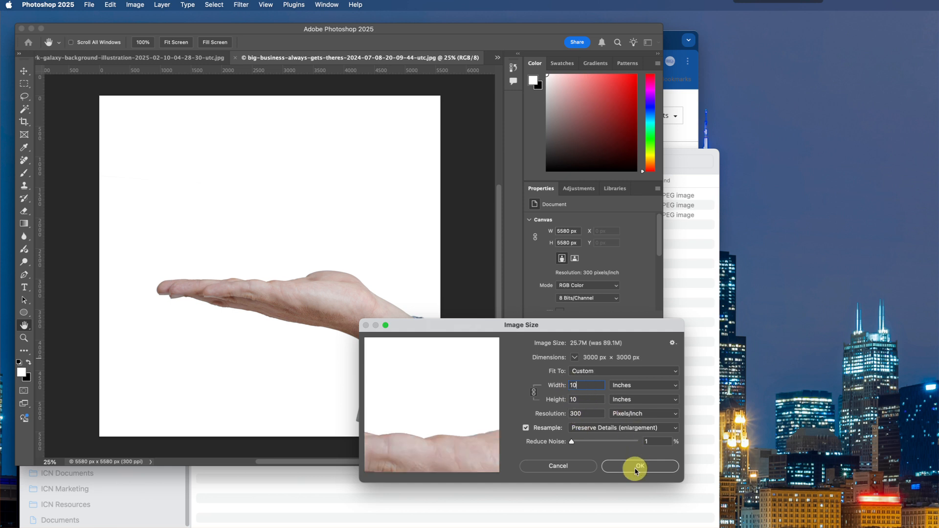
click(634, 467)
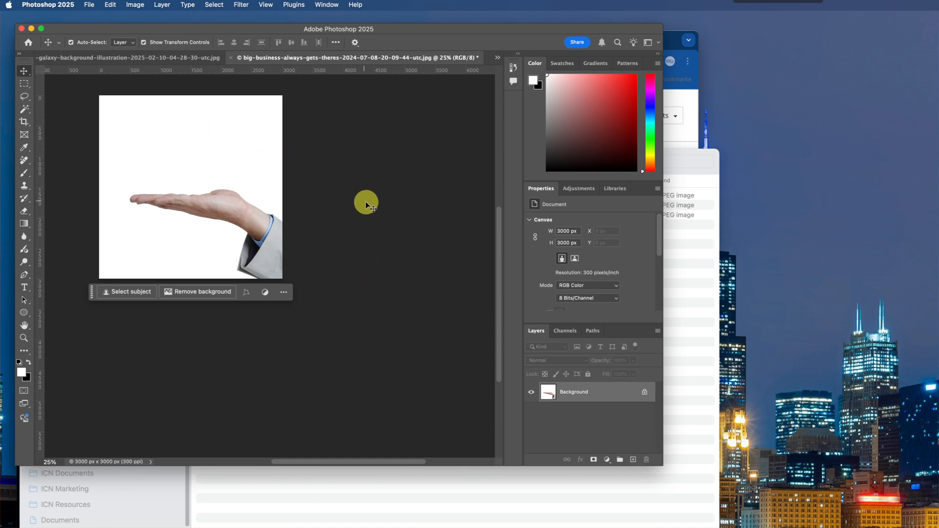
key(super+0)
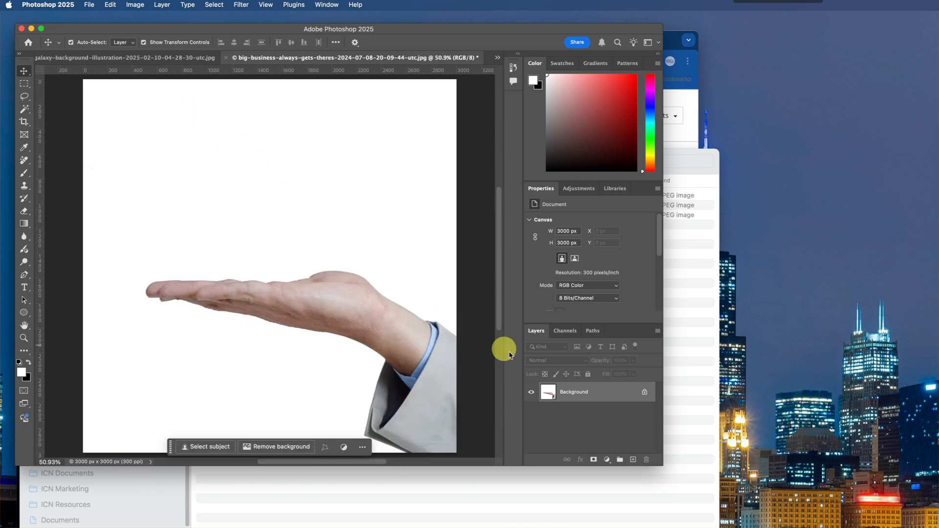
- Convert the hand image's Background into a layer named Hand and select its white backdrop with the Magic Wand
double_click(549, 394)
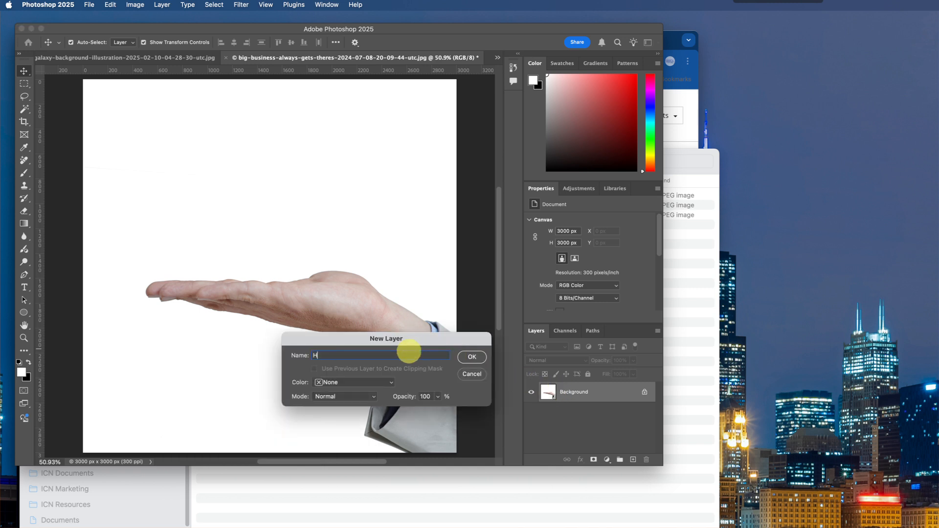
click(473, 358)
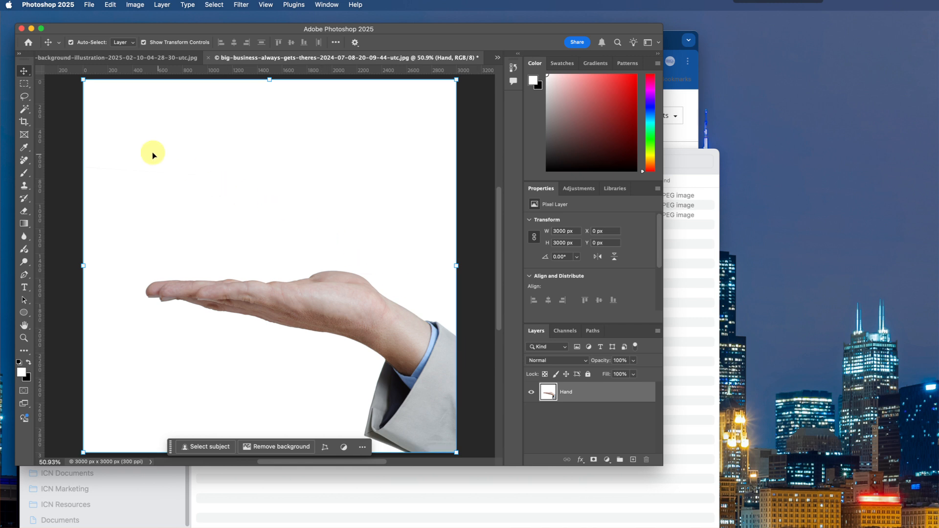
click(23, 111)
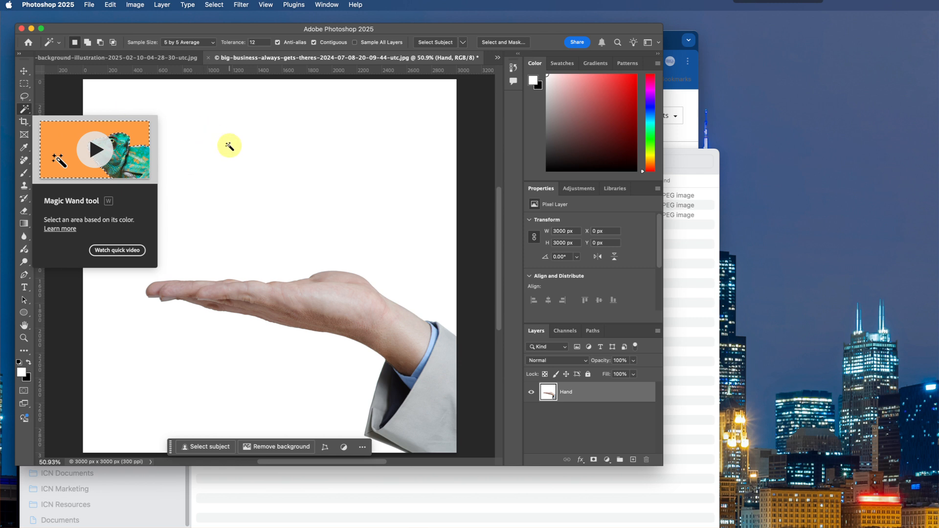
click(229, 147)
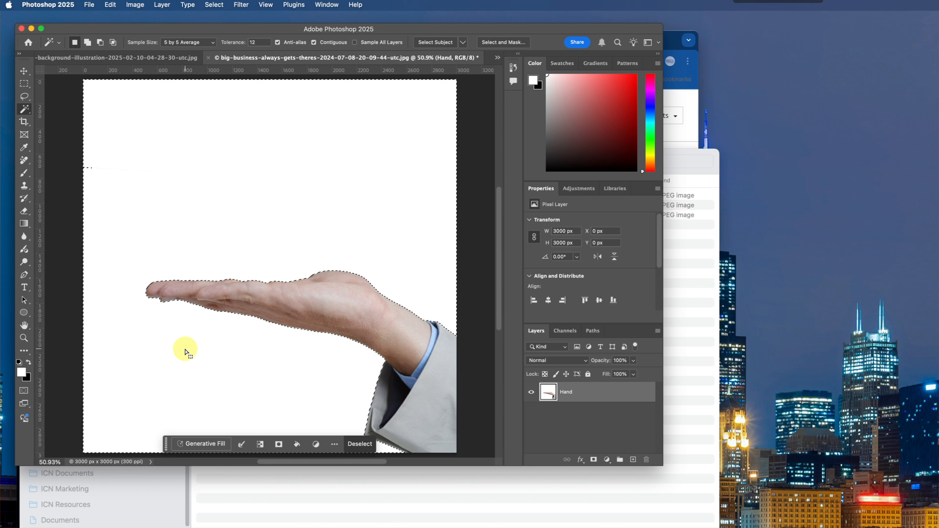
- Try deleting the selected white backdrop from the Hand layer and undo the deletion
key(Delete)
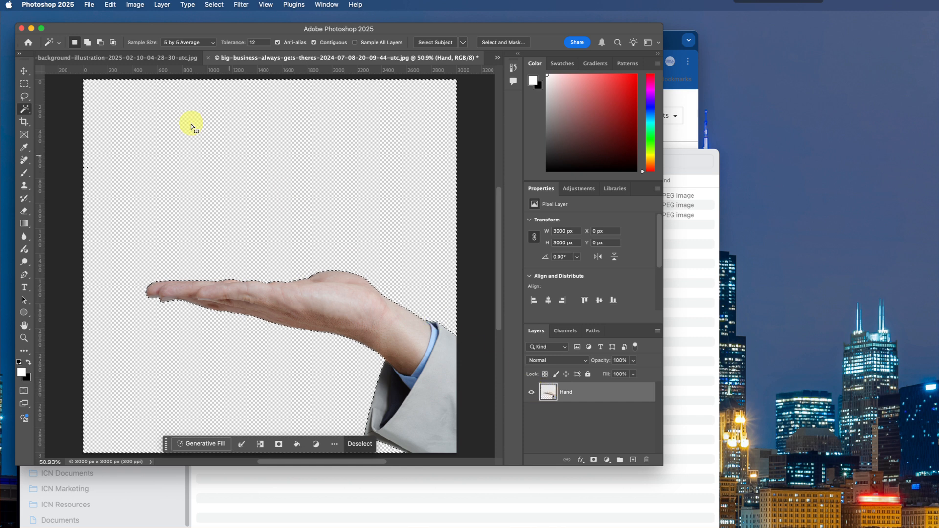
click(110, 5)
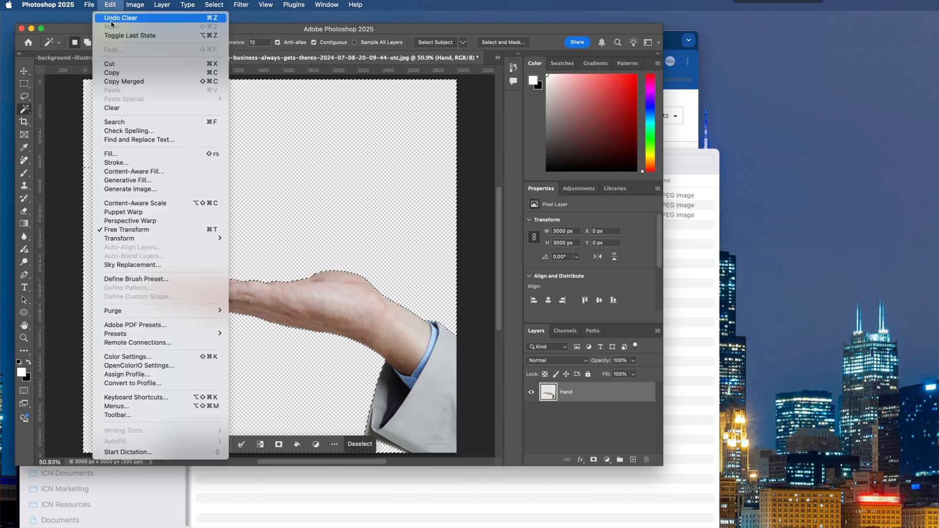
click(112, 20)
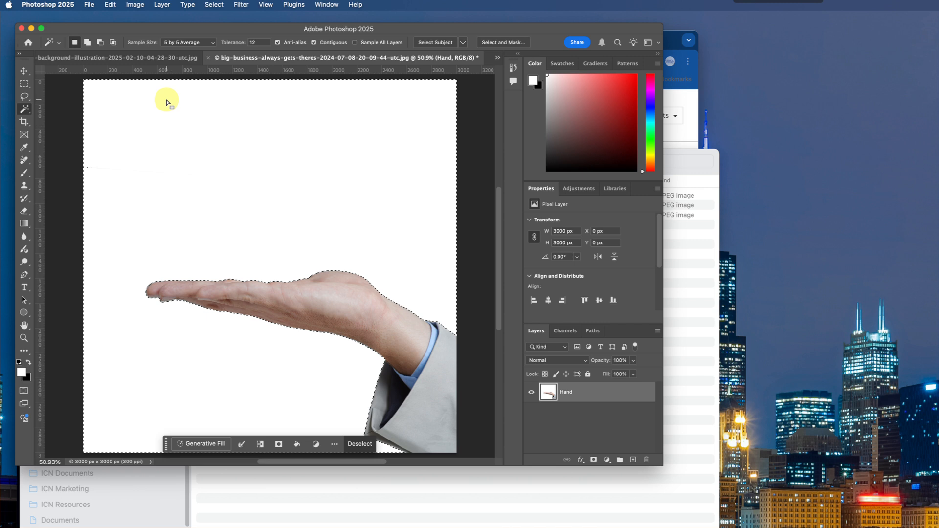
- Invert the selection to cover the hand and sleeve, and add a layer mask to the Hand layer from it
click(214, 5)
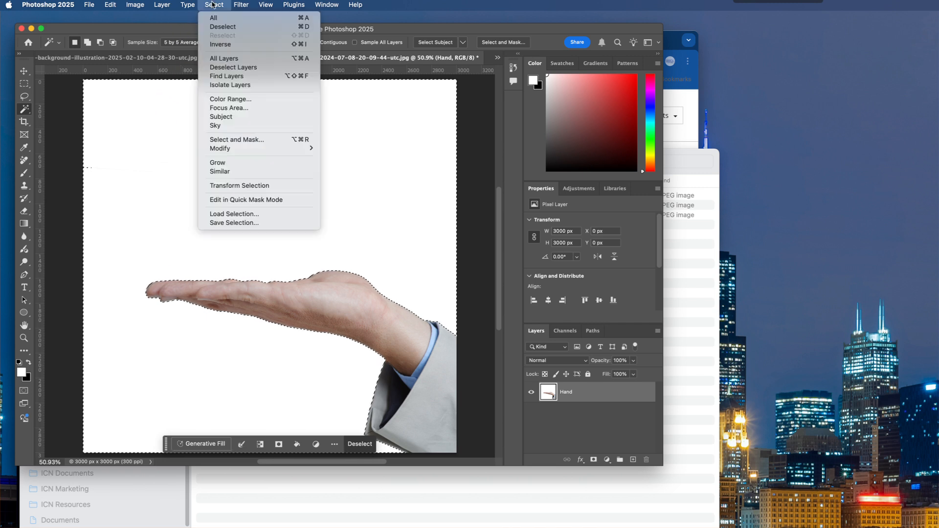
click(217, 45)
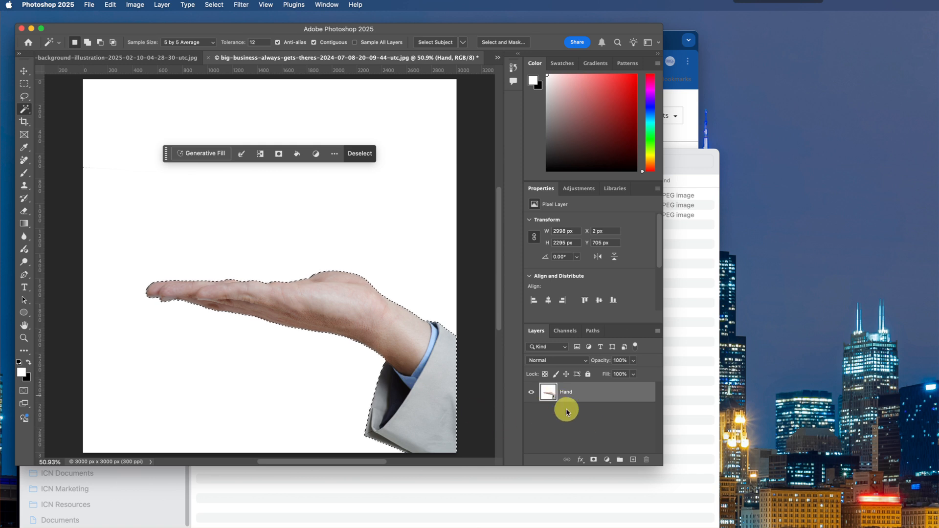
click(593, 461)
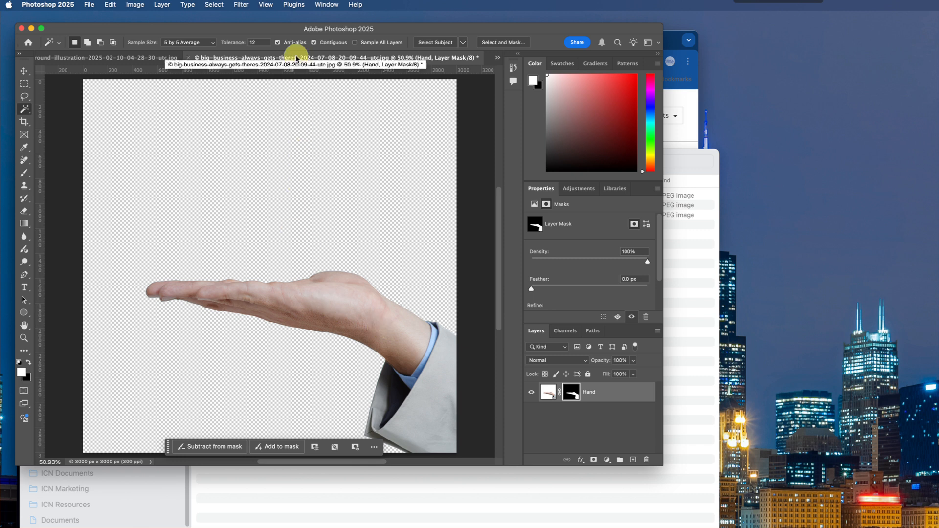
- Float the hand image in its own window and copy its masked Hand layer into the galaxy image
drag(295, 62, 296, 134)
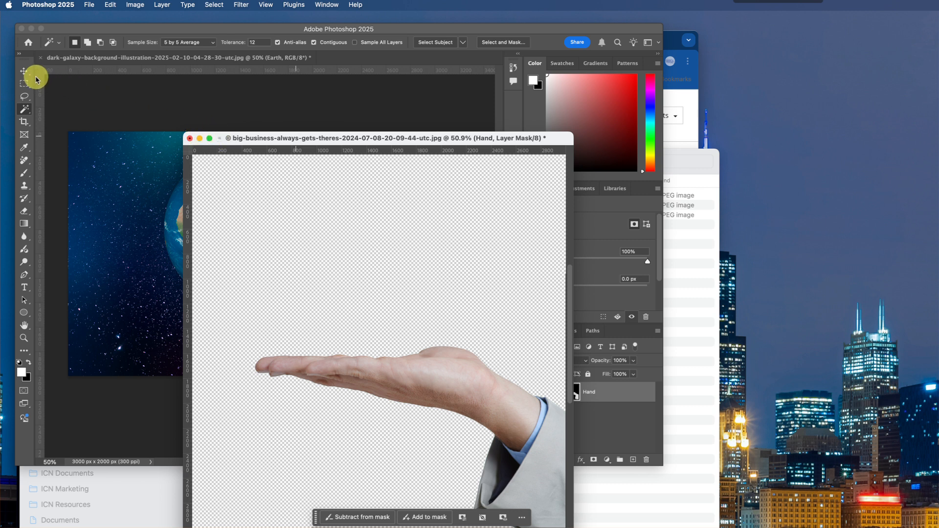
click(22, 72)
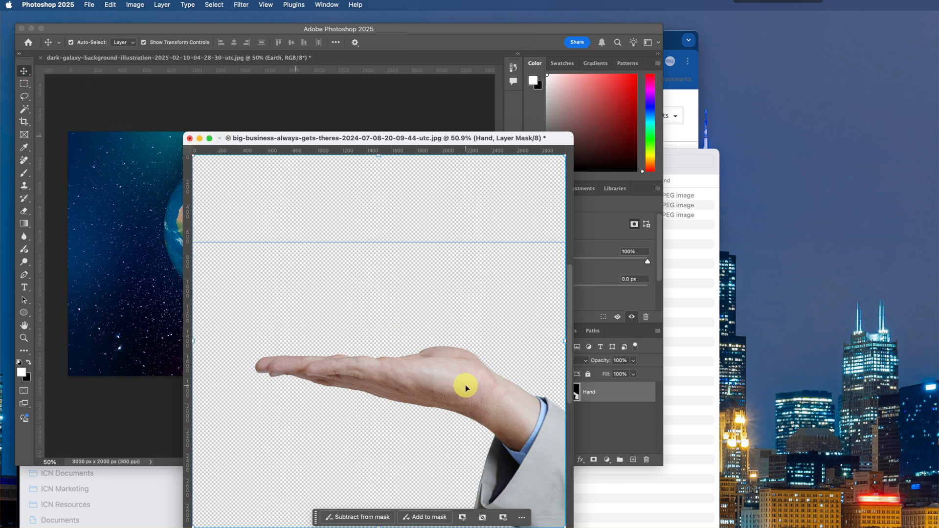
drag(408, 137, 263, 131)
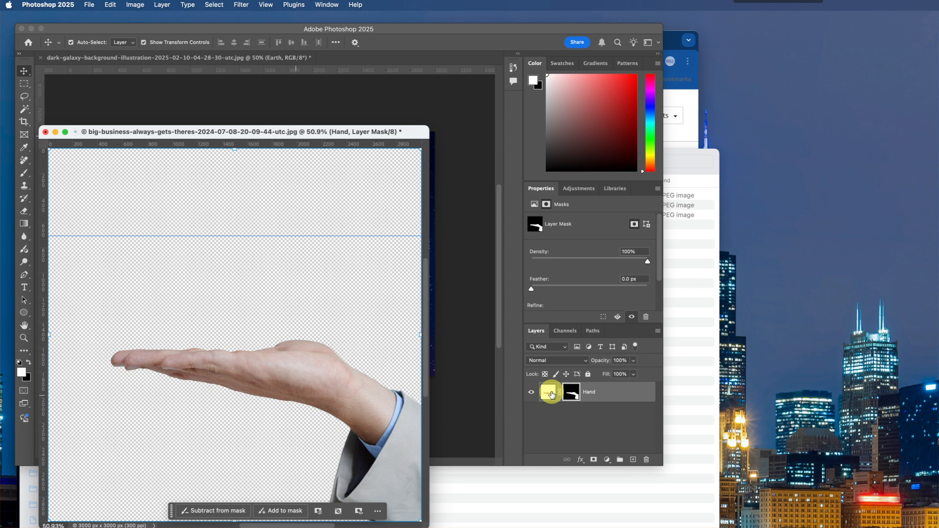
drag(551, 394, 334, 102)
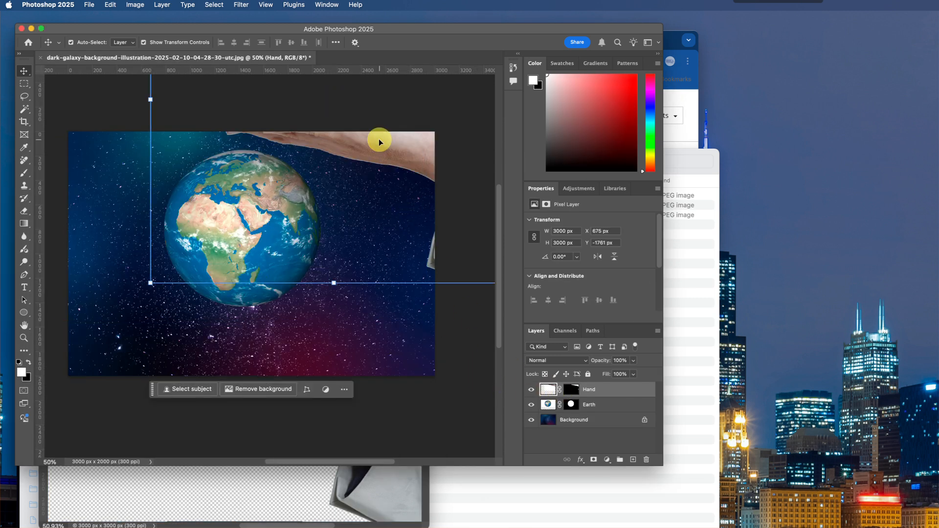
- Scale the Hand layer to about 73% and position it under the globe with the sleeve at the canvas's lower-right corner
drag(380, 142, 284, 224)
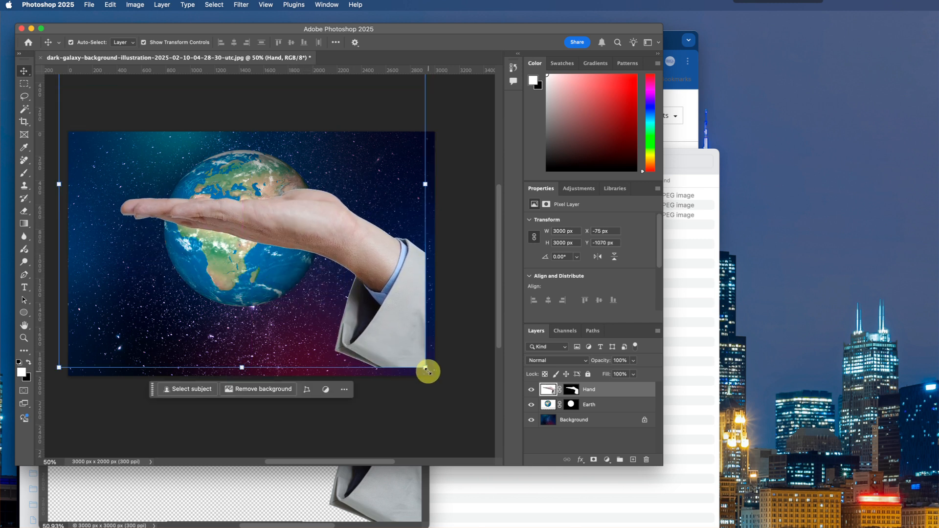
drag(426, 370, 378, 319)
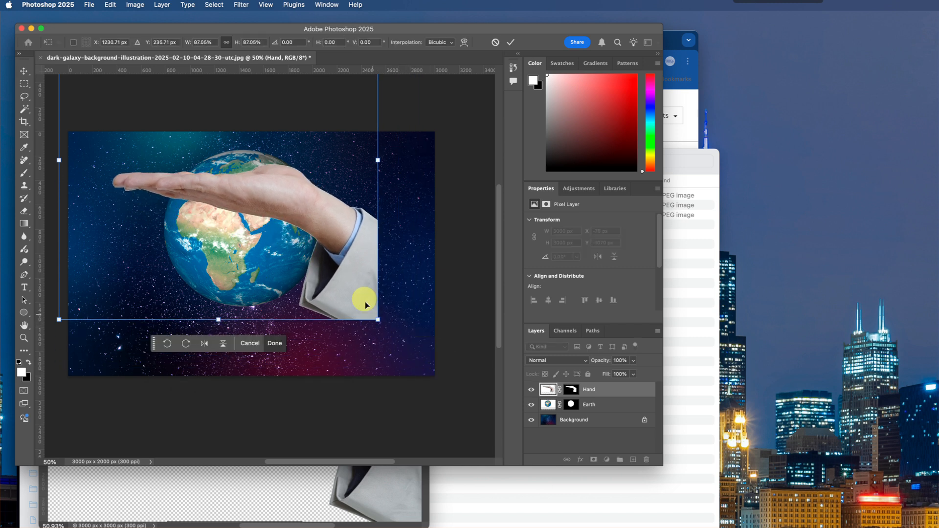
drag(357, 256, 413, 327)
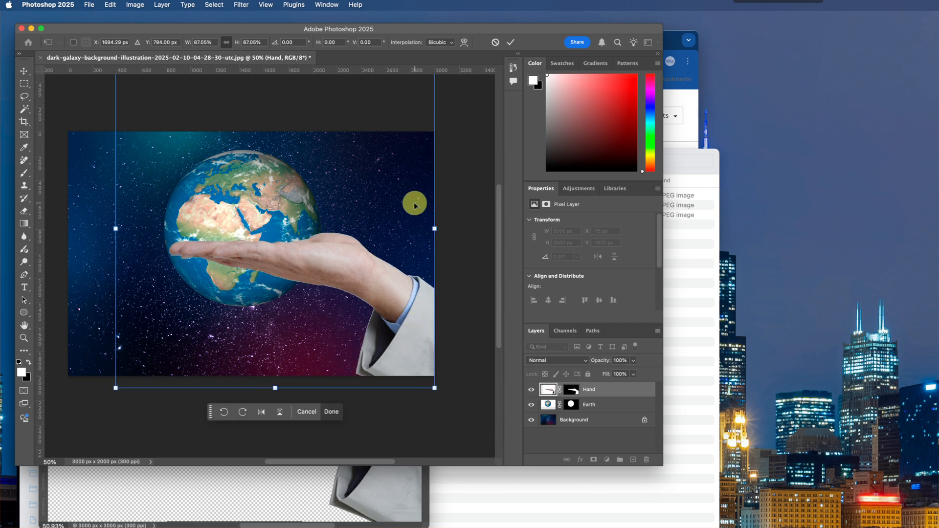
drag(116, 391, 168, 336)
drag(350, 234, 351, 301)
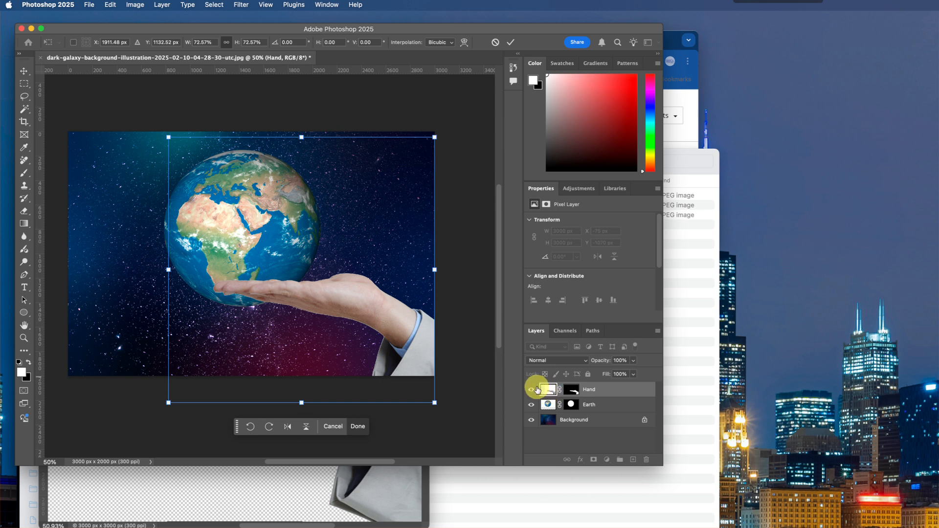
- Move the Hand layer below the Earth layer, and make the Earth layer's image active instead of its mask
drag(547, 392, 547, 407)
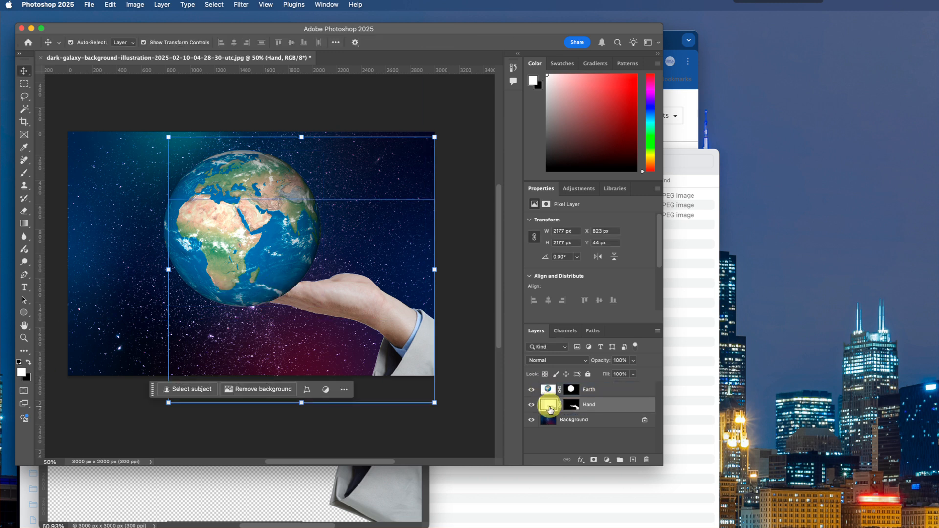
click(549, 392)
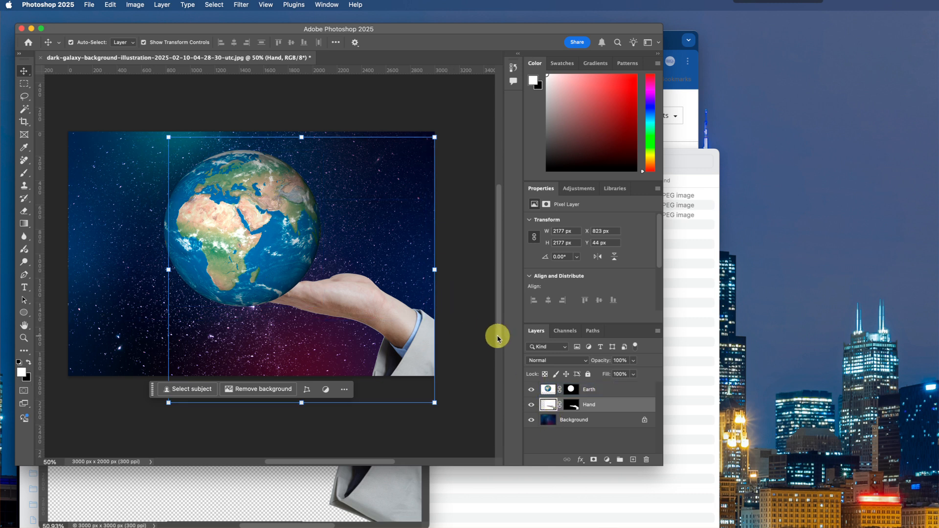
click(550, 393)
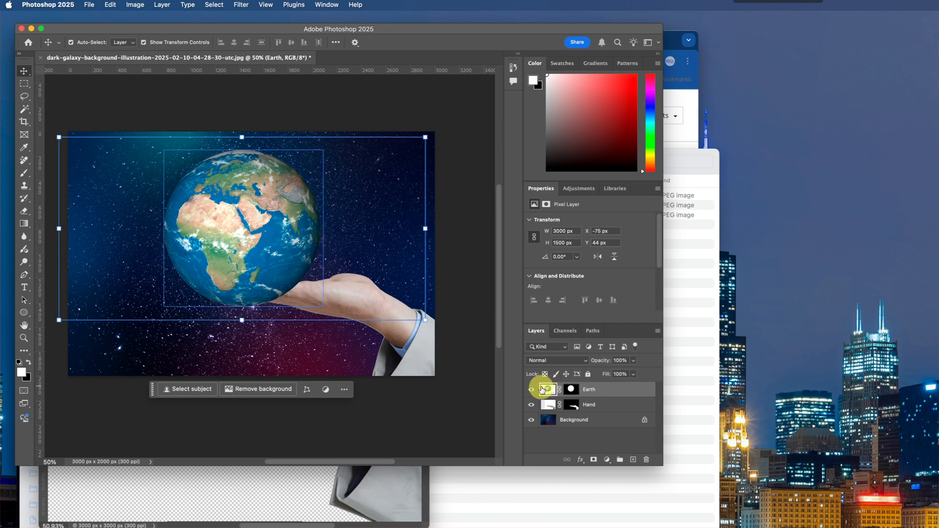
drag(546, 399, 549, 398)
click(573, 390)
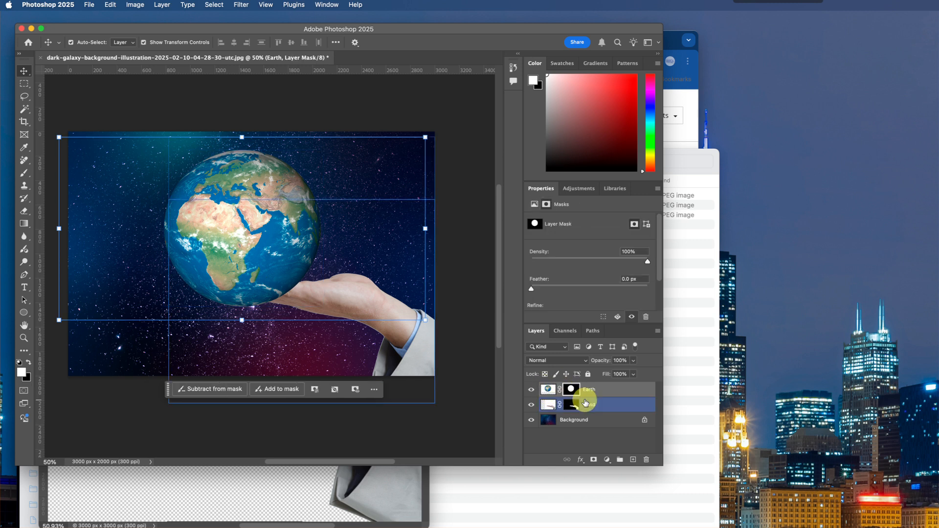
click(549, 390)
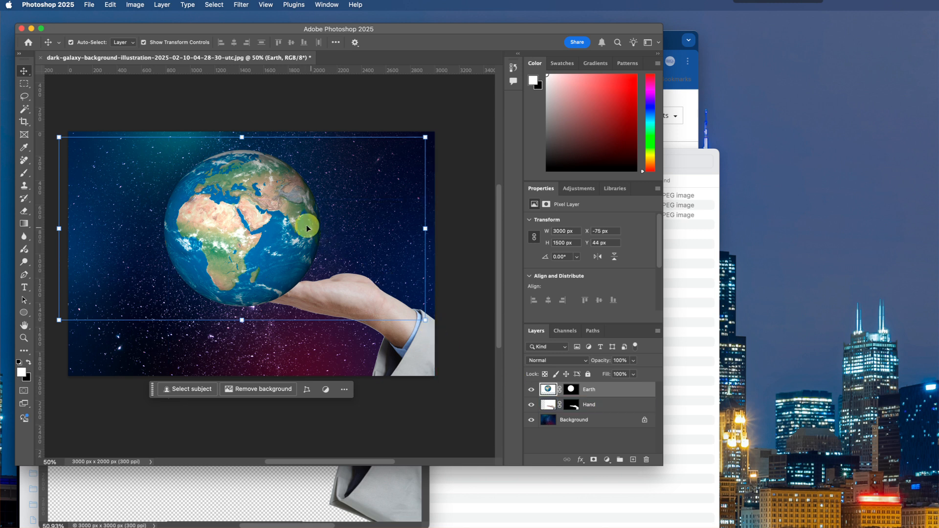
- Scale the Earth layer to about 85% and position the globe just above the open palm
click(57, 137)
drag(58, 138, 108, 169)
drag(279, 256, 305, 229)
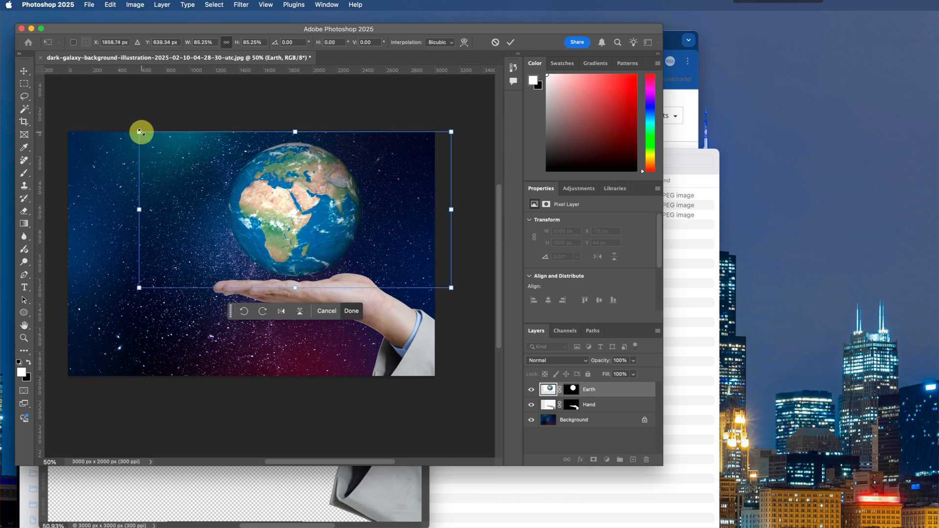
key(Return)
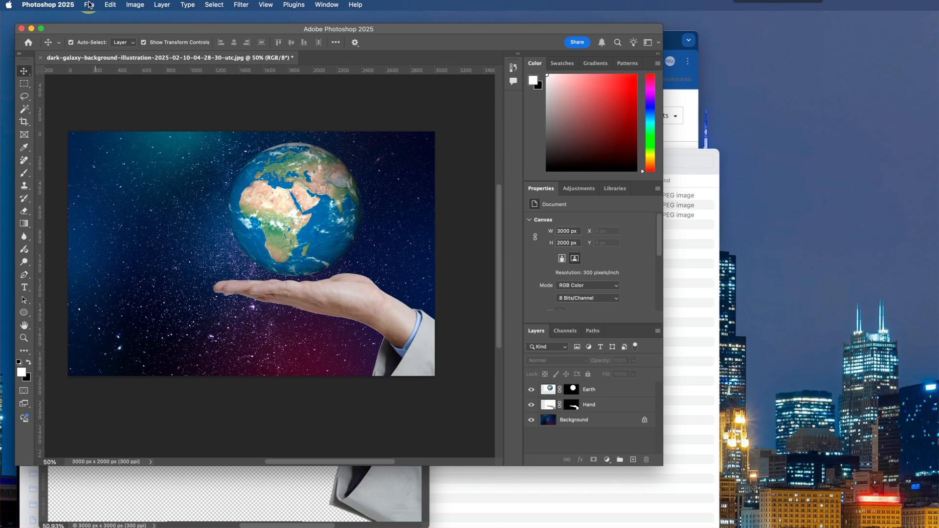
- Save the composite in Photoshop format, named with the student's last and first name plus Minor03, without embedding the color profile and with maximized compatibility
click(89, 5)
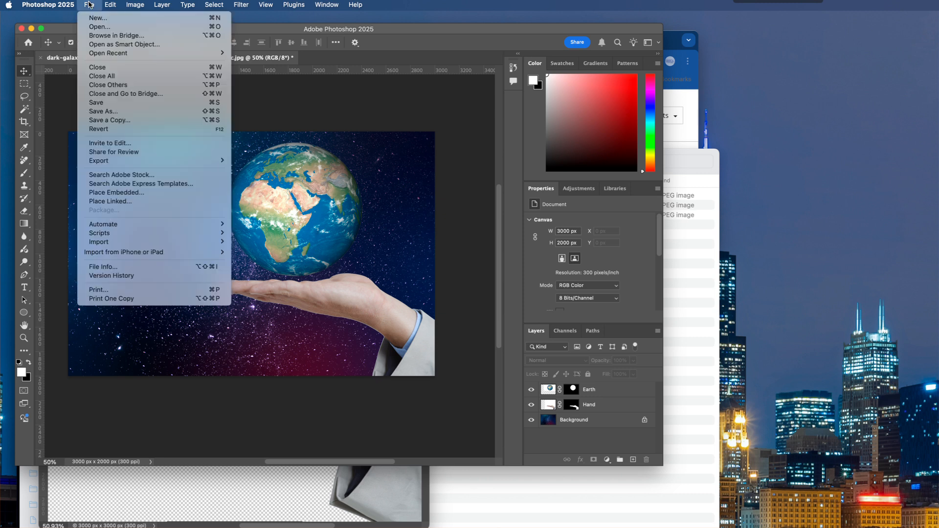
click(96, 112)
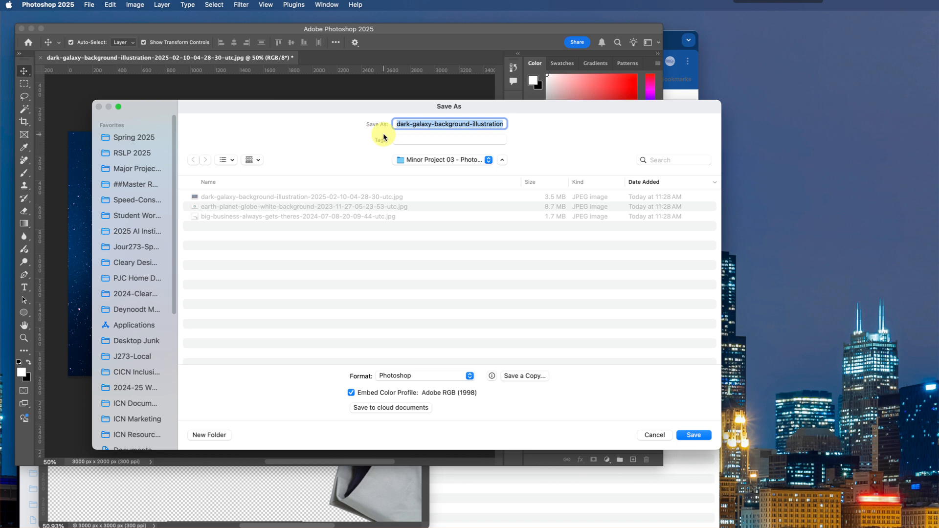
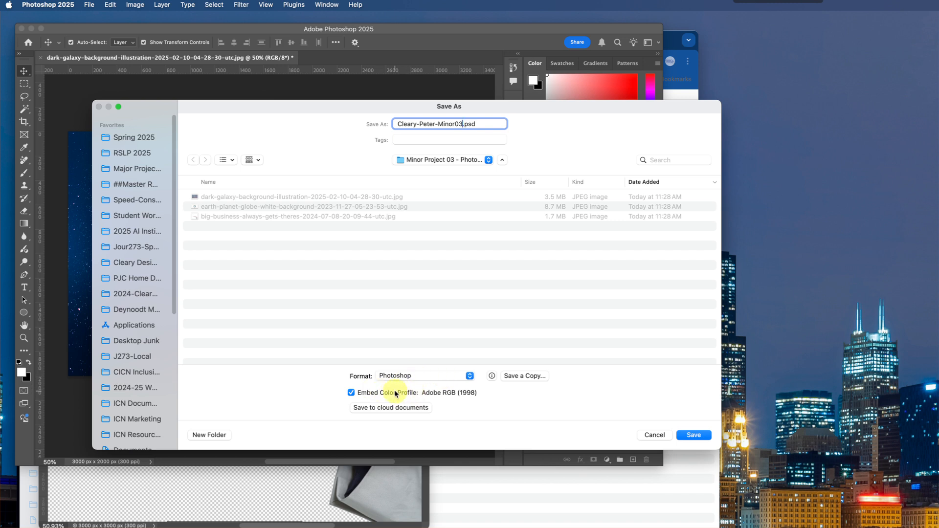
click(426, 392)
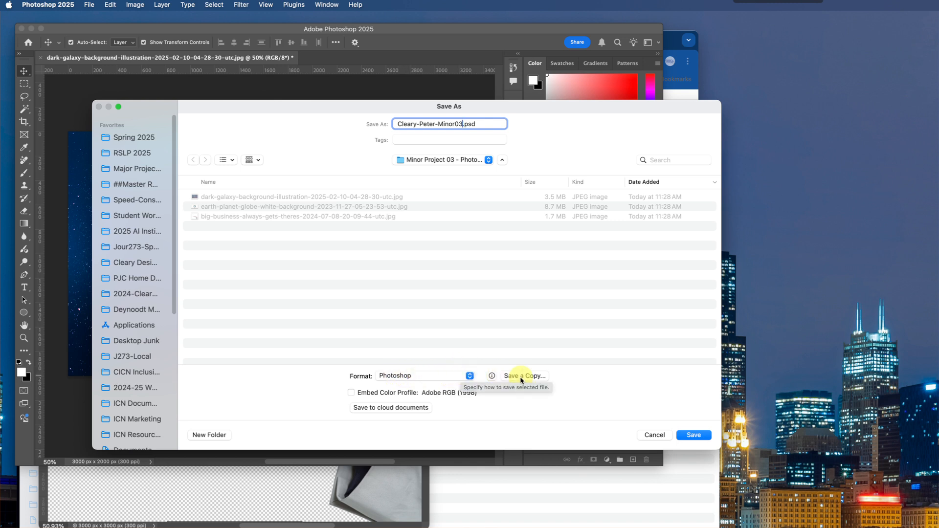
click(693, 435)
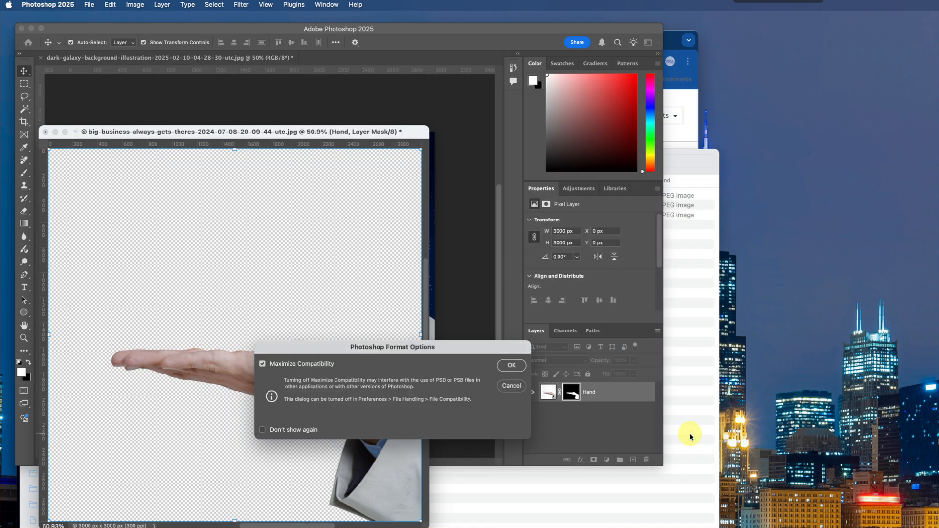
click(520, 361)
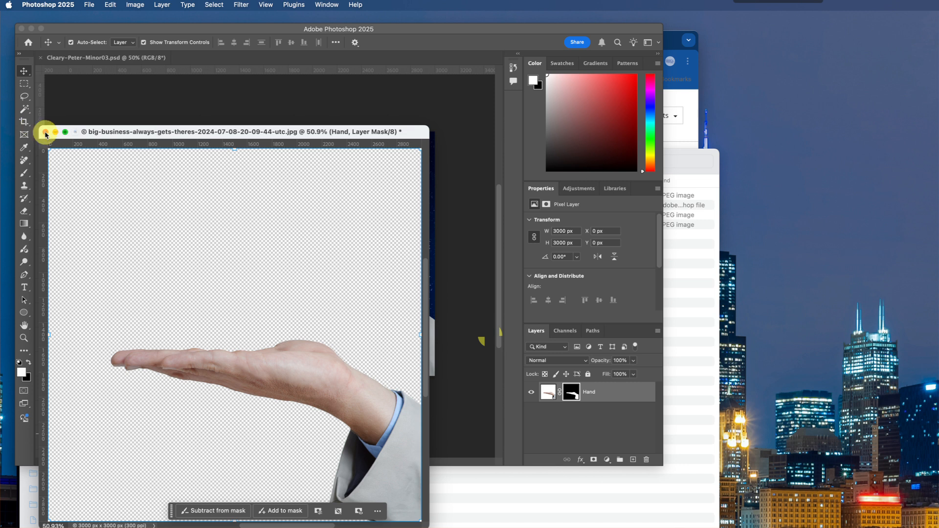
- Close the hand source image without saving its changes, and set the composite's status bar to show Document Sizes
click(46, 133)
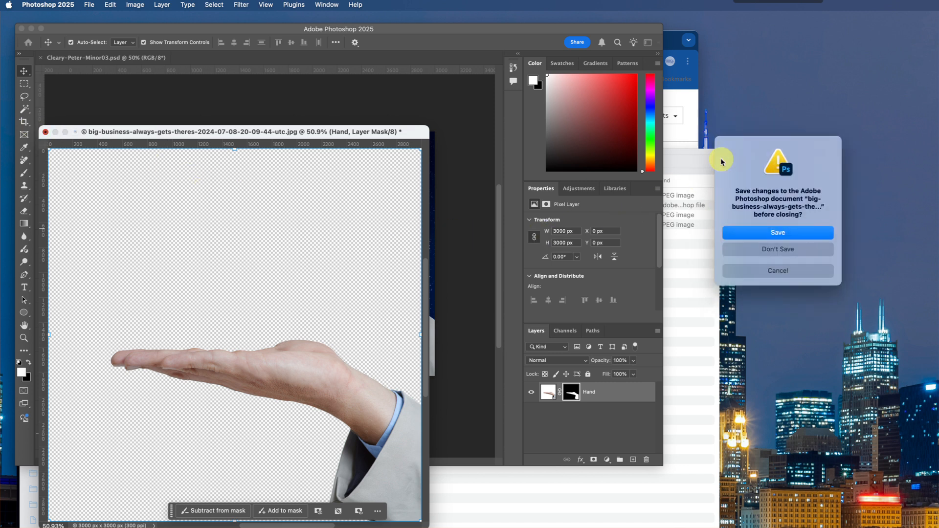
click(756, 249)
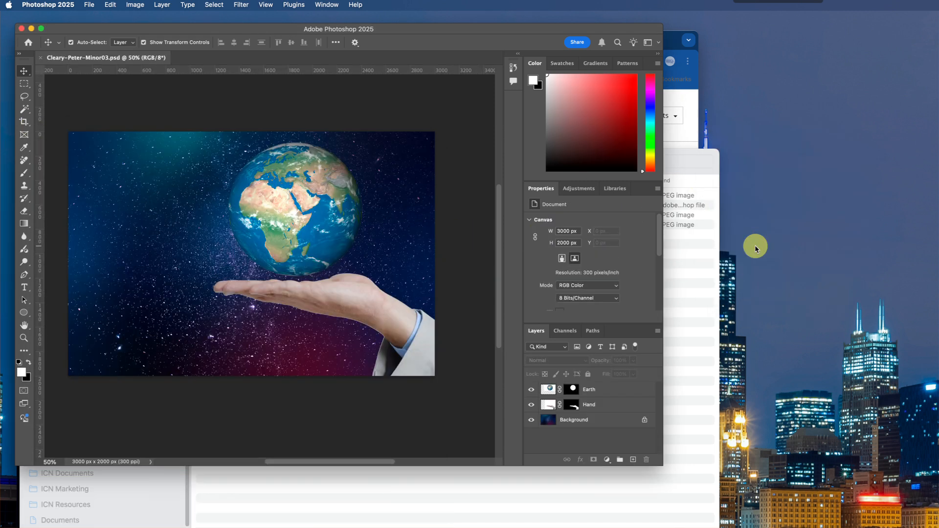
click(340, 157)
click(314, 129)
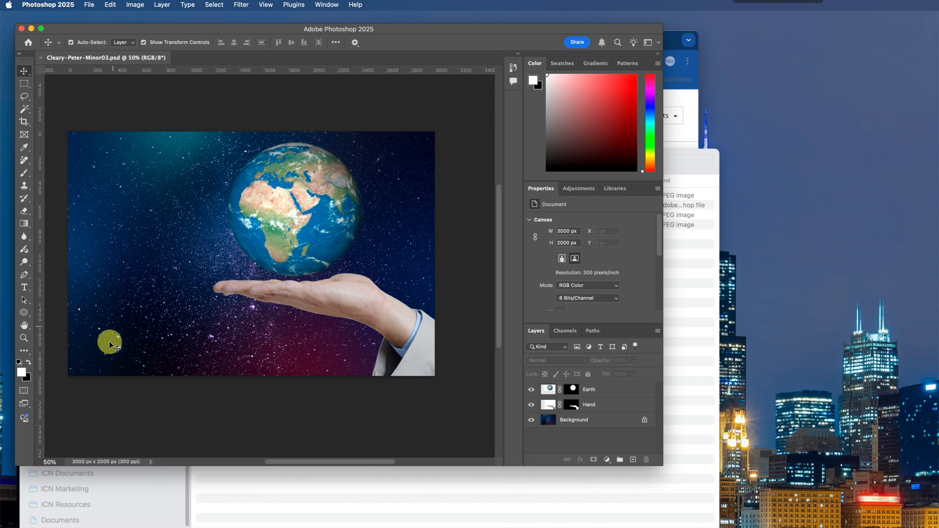
click(150, 461)
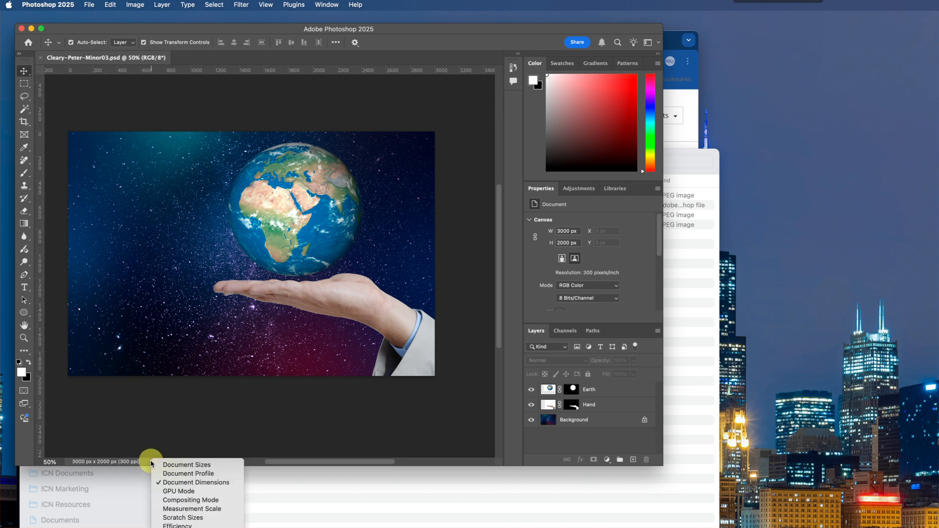
click(177, 466)
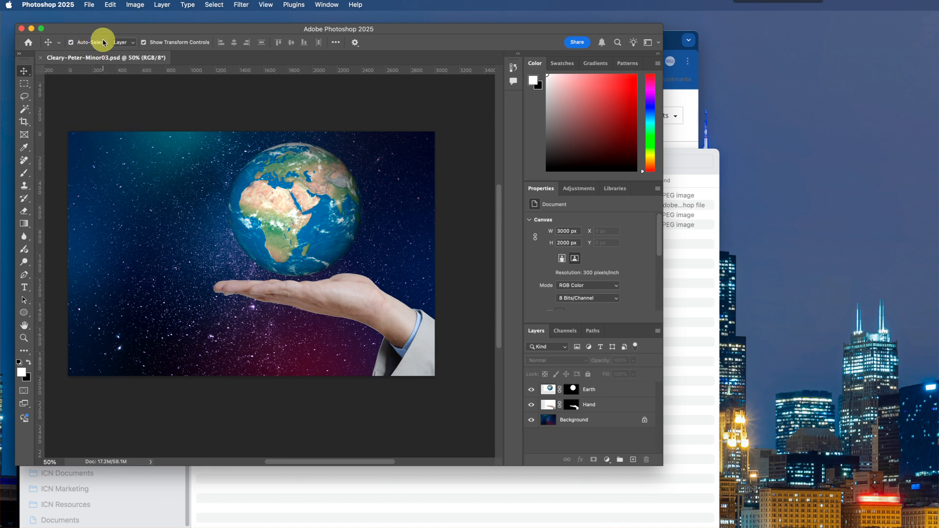
- Save a JPEG copy of the composite under the same base name as the PSD, at quality 11 with Baseline ("Standard") format
click(89, 6)
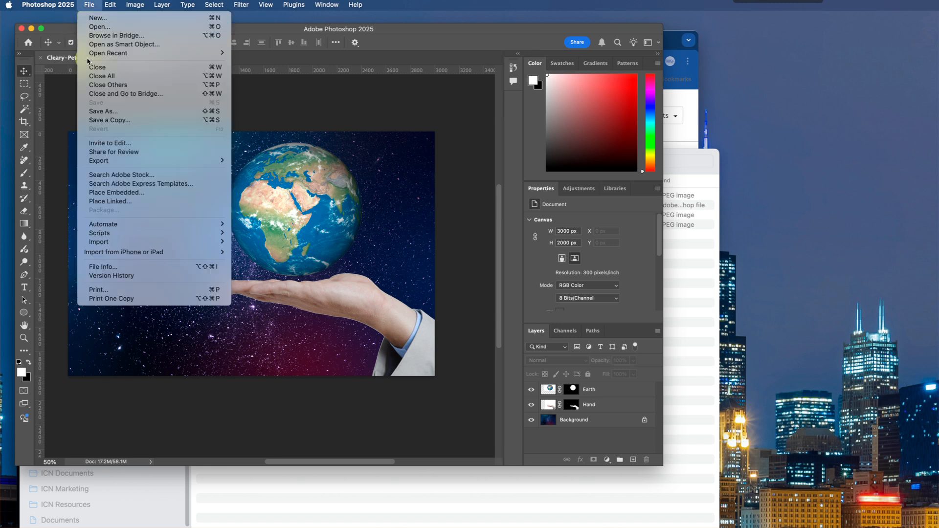
click(95, 119)
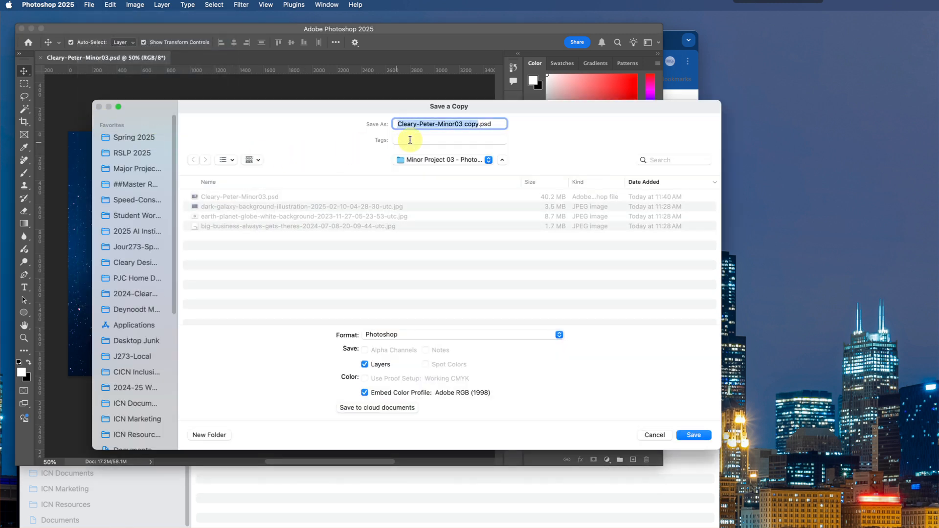
click(480, 124)
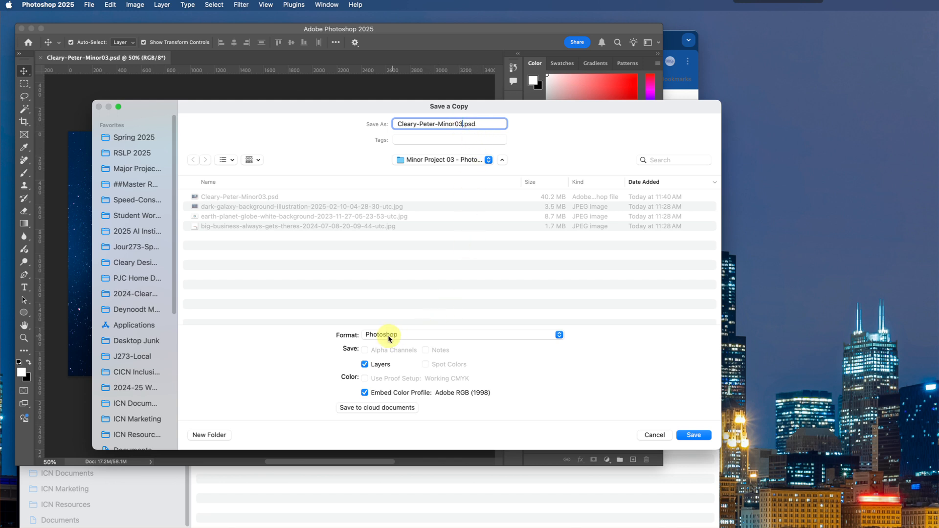
click(383, 335)
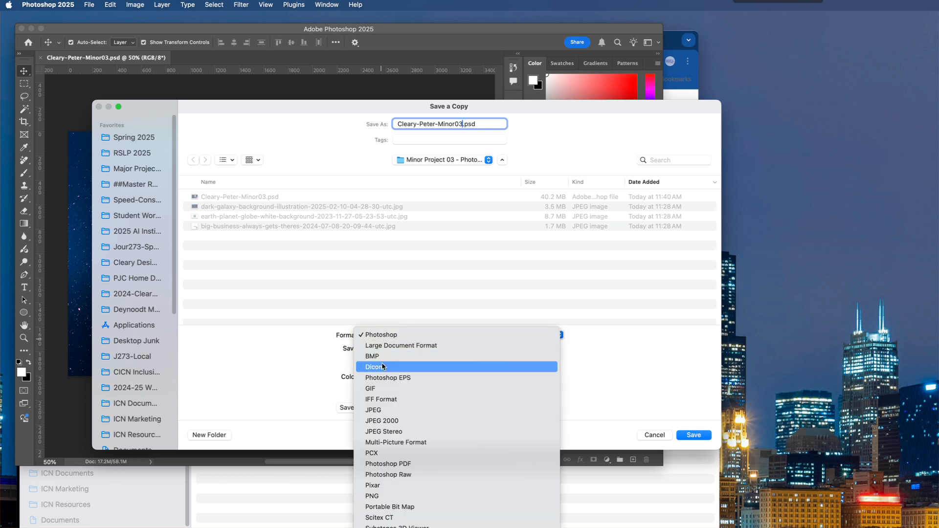
click(374, 410)
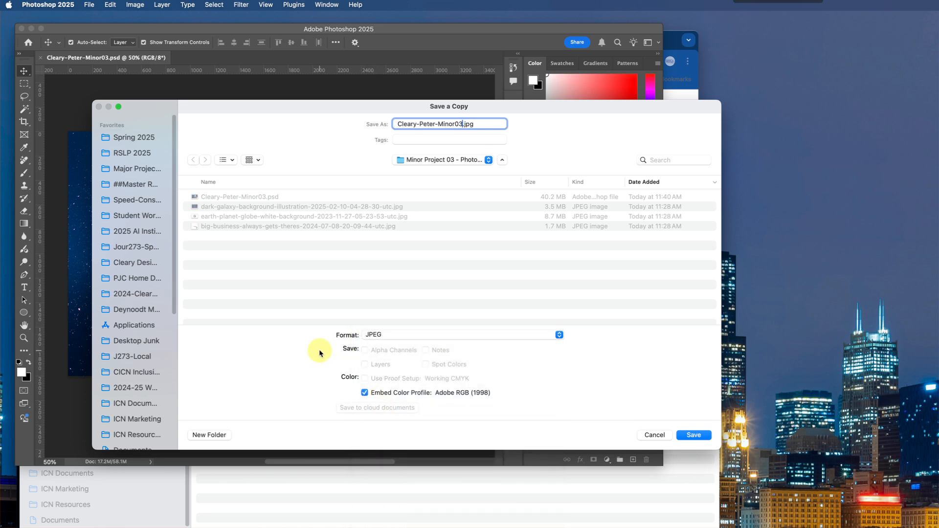
click(680, 434)
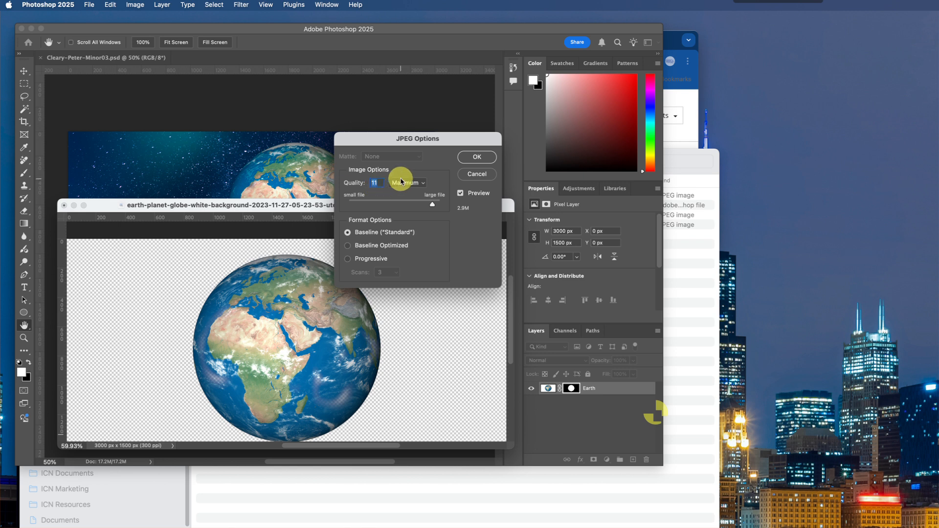
click(477, 157)
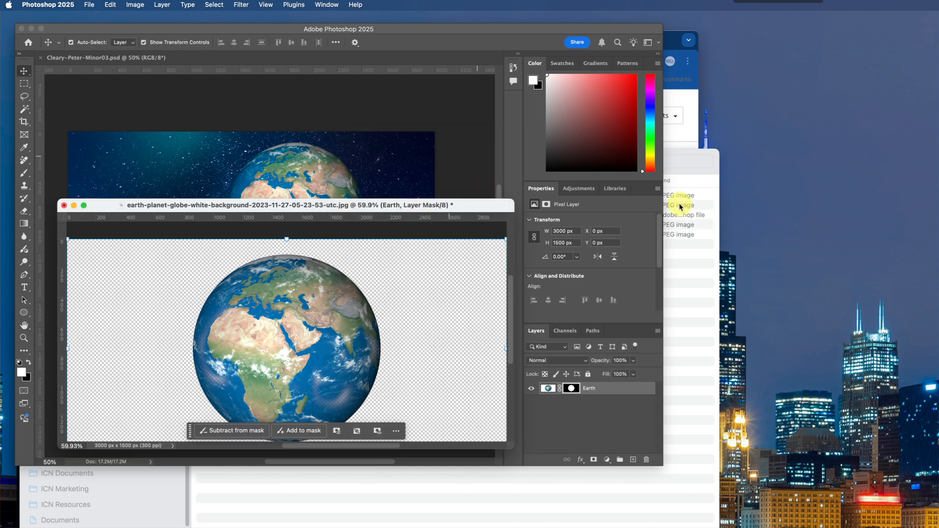
- Switch to the Minor Project 03 - Photoshop folder in Finder, sort it by date modified, and check the saved JPEG and PSD files
click(684, 215)
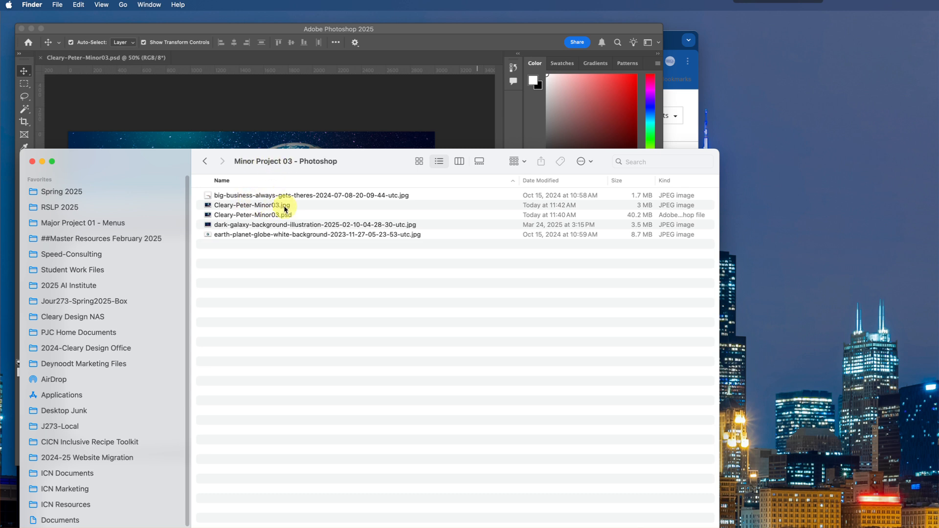
click(547, 182)
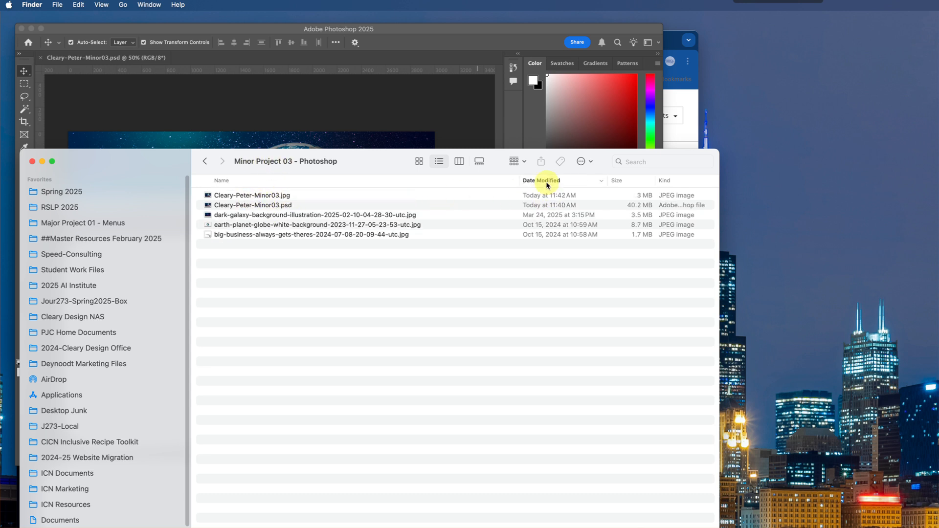
click(295, 197)
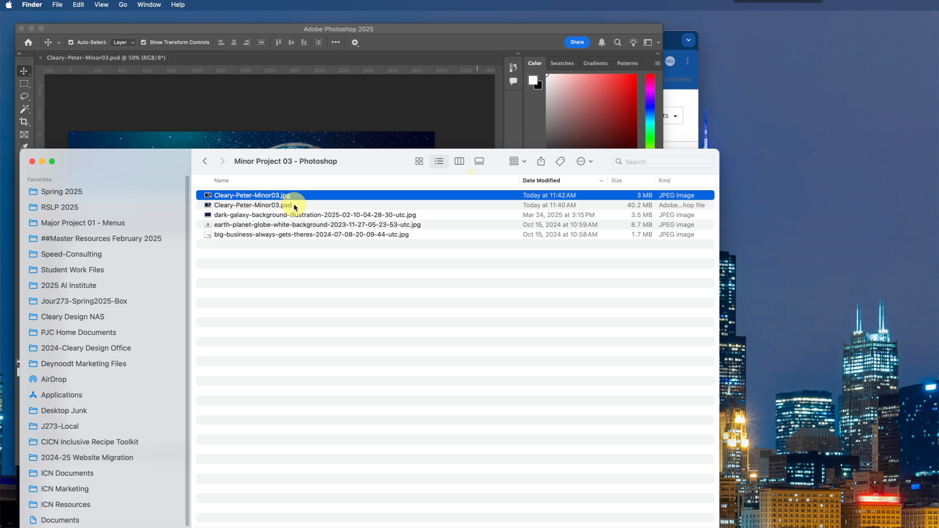
click(294, 204)
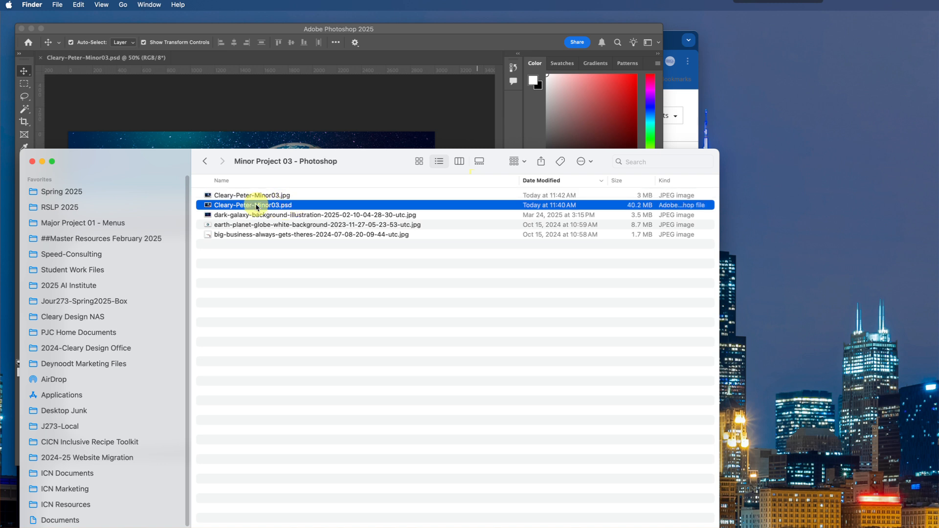
drag(371, 164, 374, 132)
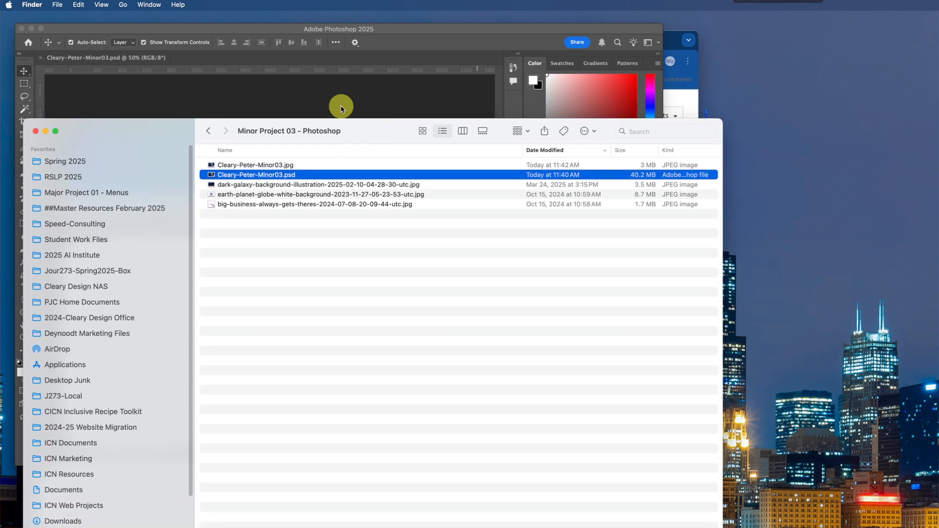